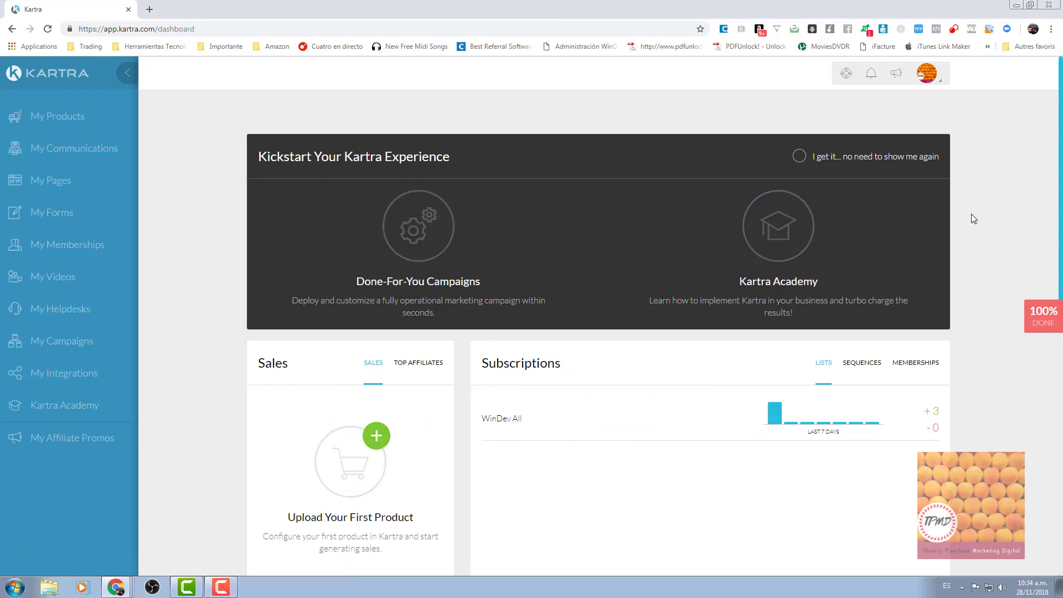
Step: Look through the dashboard's sales, subscriptions, recent broadcasts, traffic and conversions, and helpdesk widgets
{"action": "scroll", "coordinate": [972, 216], "scroll_direction": "down", "scroll_amount": 4}
{"action": "scroll", "coordinate": [972, 215], "scroll_direction": "down", "scroll_amount": 5}
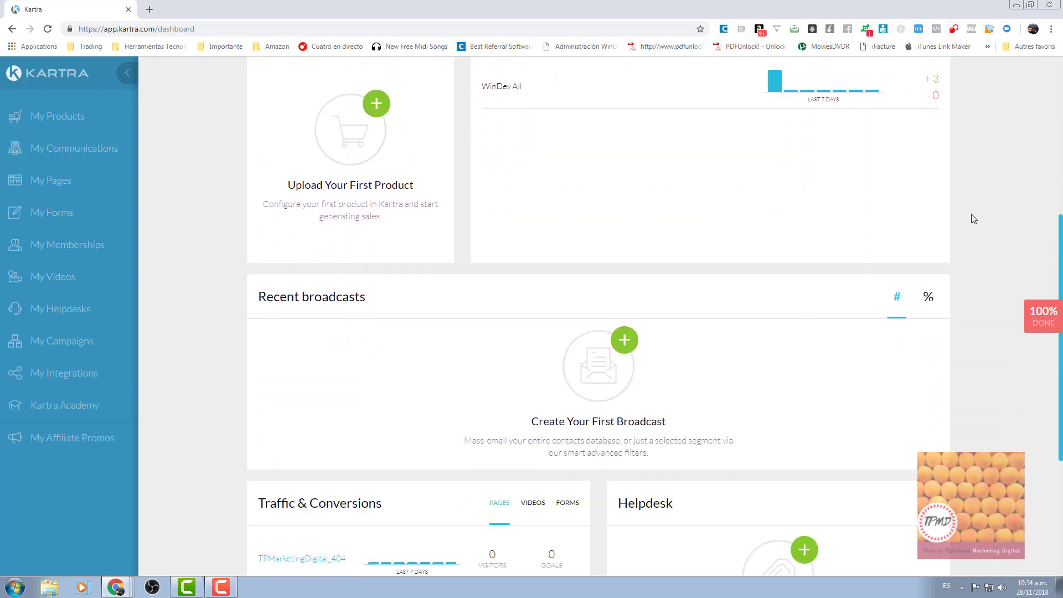
{"action": "scroll", "coordinate": [971, 214], "scroll_direction": "down", "scroll_amount": 1}
{"action": "scroll", "coordinate": [972, 214], "scroll_direction": "up", "scroll_amount": 6}
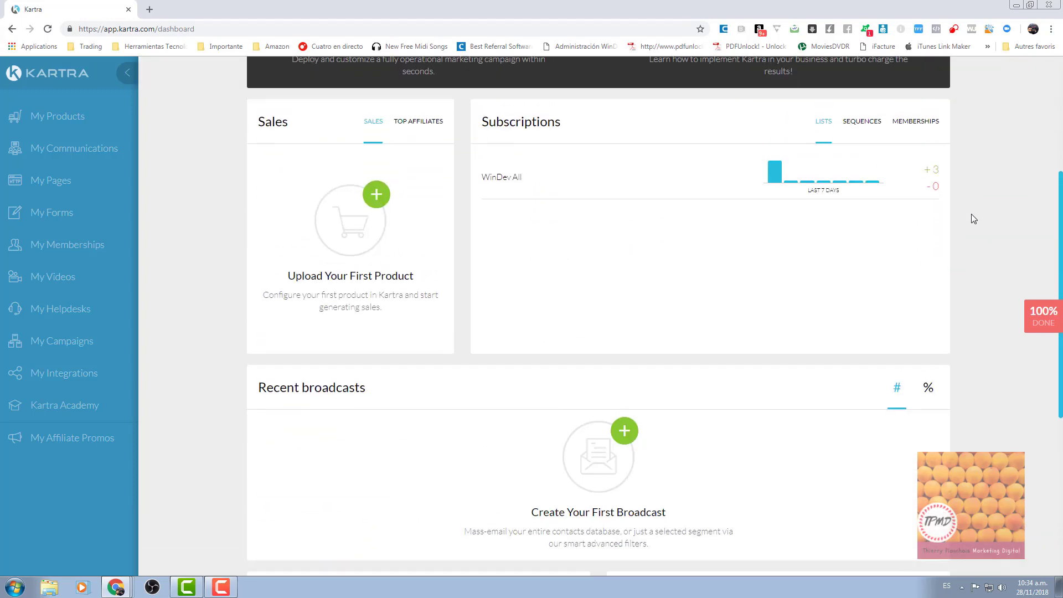
{"action": "scroll", "coordinate": [973, 219], "scroll_direction": "up", "scroll_amount": 3}
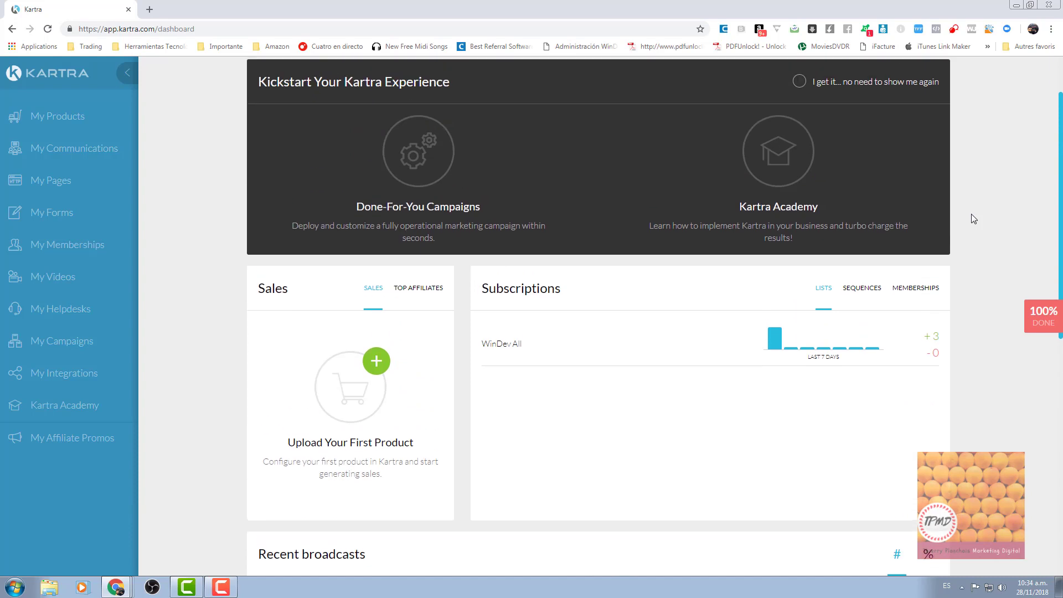
{"action": "mouse_move", "coordinate": [775, 335]}
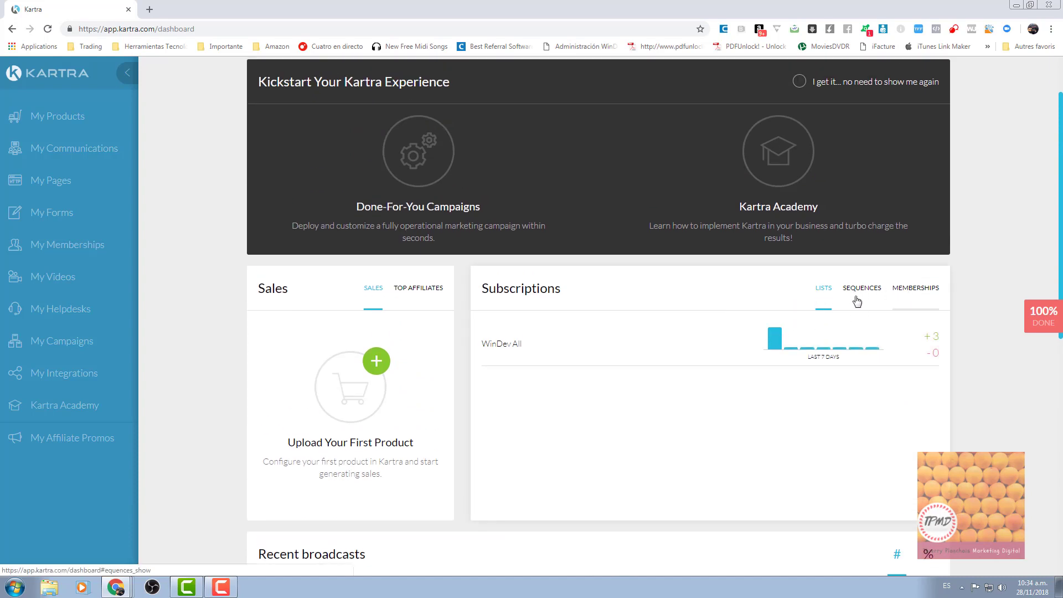
{"action": "scroll", "coordinate": [971, 246], "scroll_direction": "up", "scroll_amount": 2}
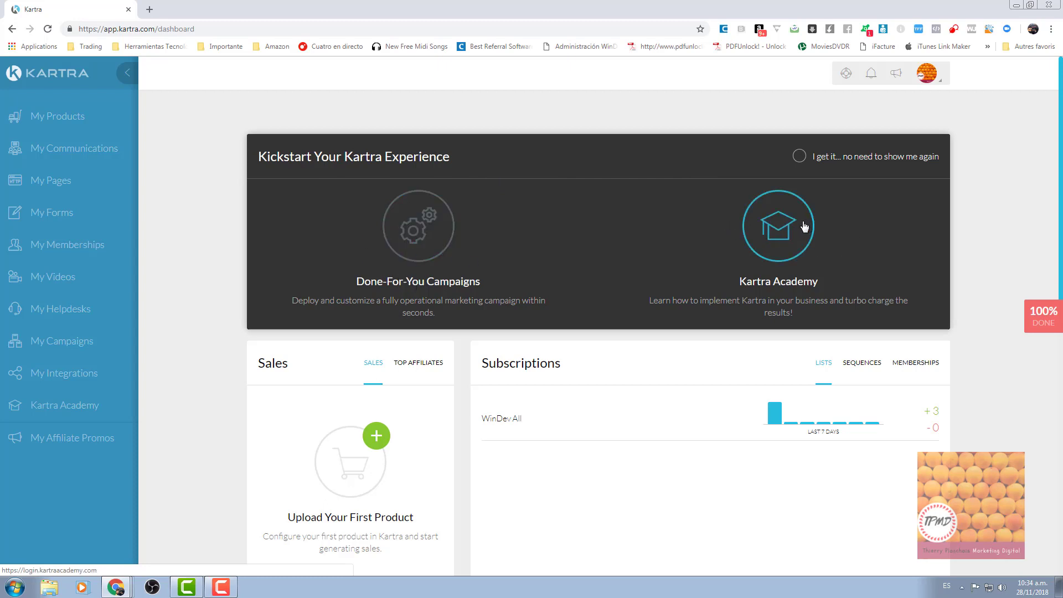
{"action": "scroll", "coordinate": [506, 416], "scroll_direction": "down", "scroll_amount": 3}
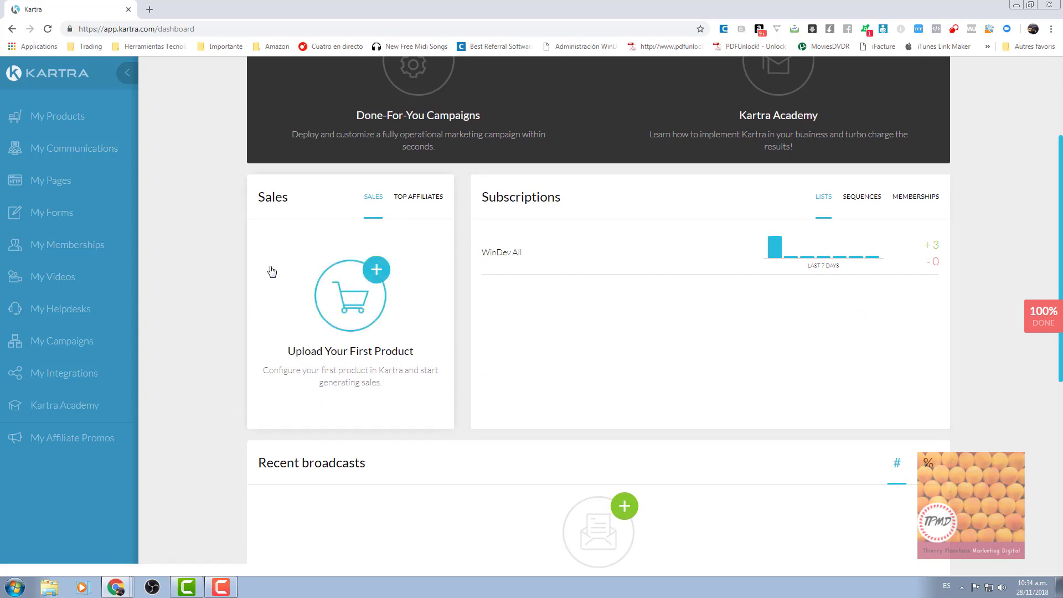
{"action": "scroll", "coordinate": [579, 407], "scroll_direction": "down", "scroll_amount": 1}
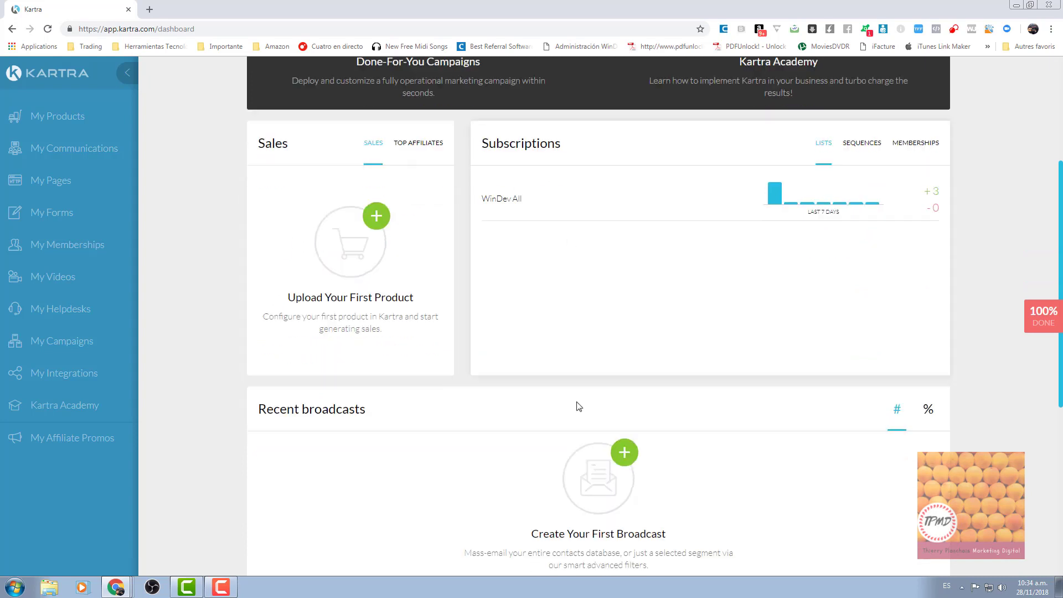
{"action": "scroll", "coordinate": [578, 407], "scroll_direction": "down", "scroll_amount": 3}
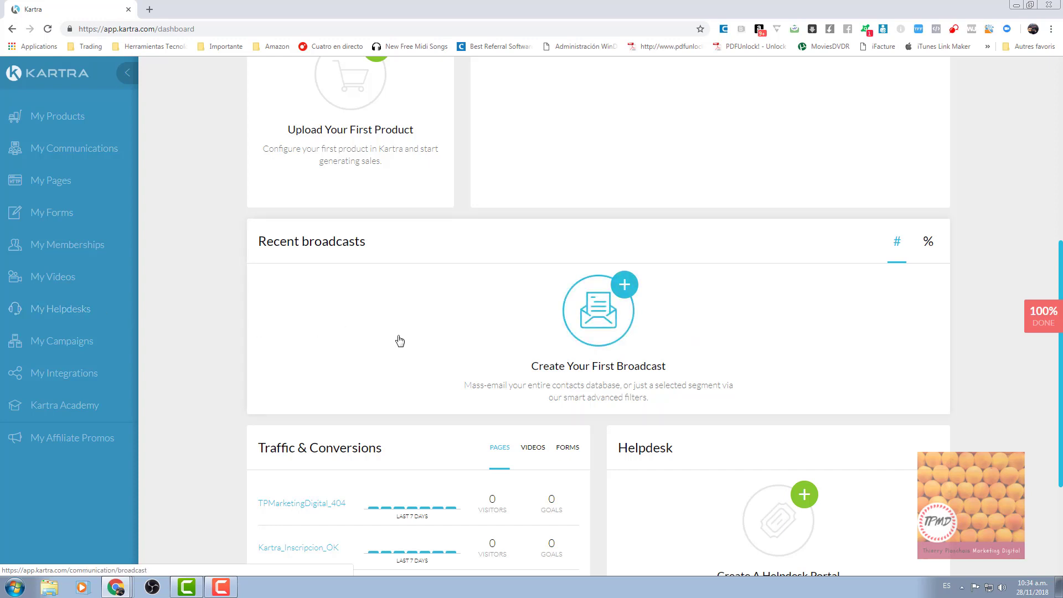
{"action": "scroll", "coordinate": [400, 341], "scroll_direction": "down", "scroll_amount": 3}
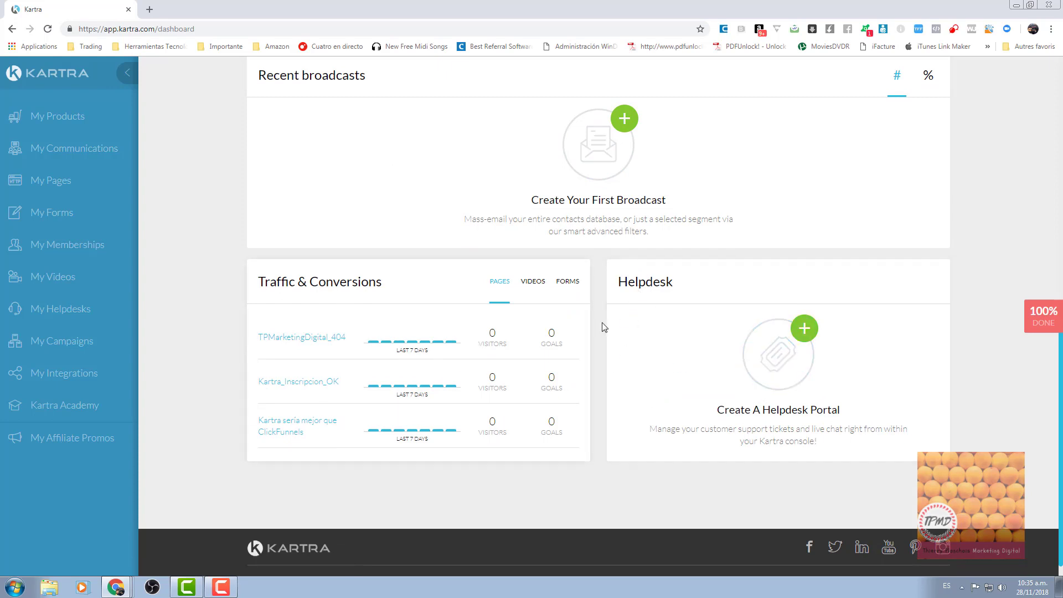
Step: Open the products section and review its link tracking and discount coupon pages
{"action": "left_click", "coordinate": [58, 121]}
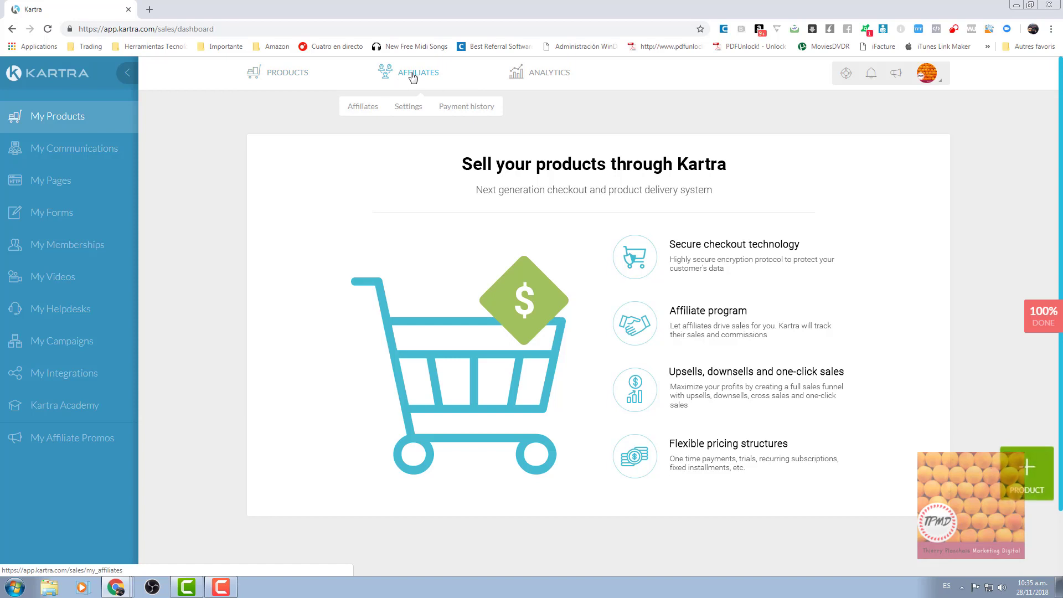
{"action": "mouse_move", "coordinate": [534, 72]}
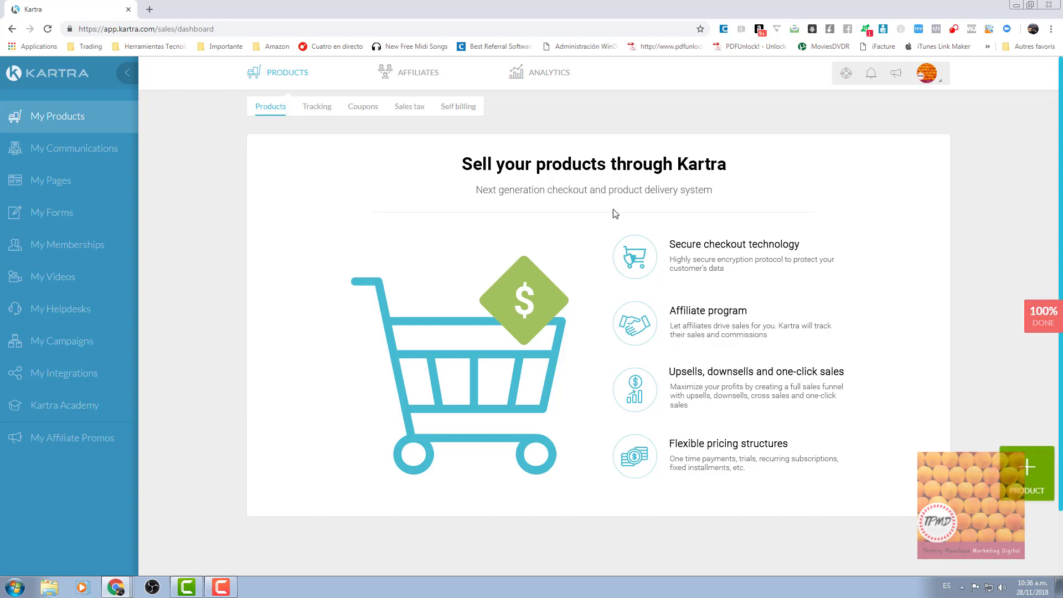
{"action": "left_click", "coordinate": [321, 113]}
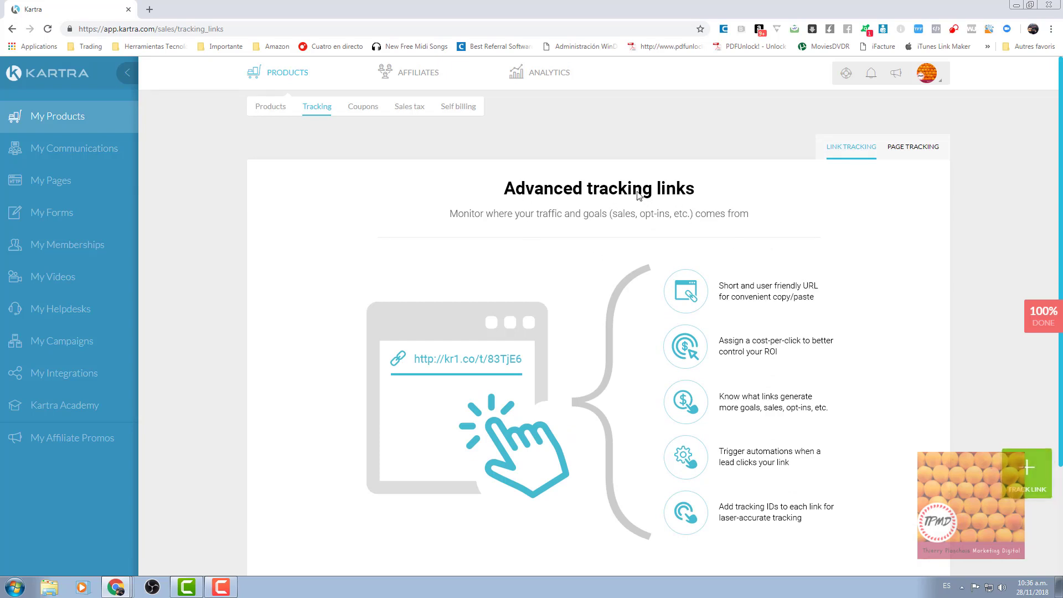
{"action": "left_click", "coordinate": [364, 115]}
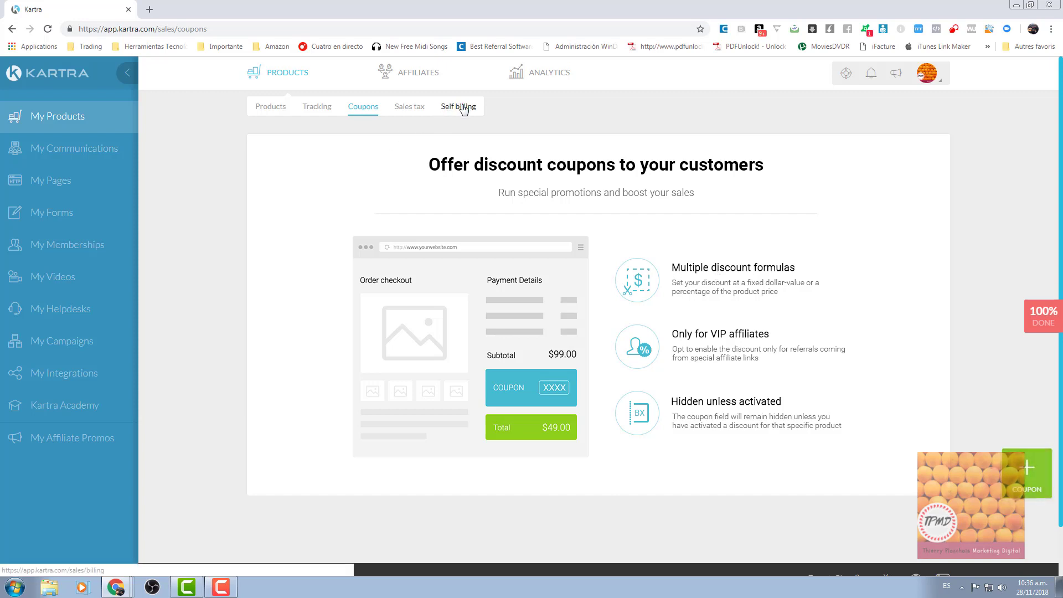
{"action": "mouse_move", "coordinate": [422, 81]}
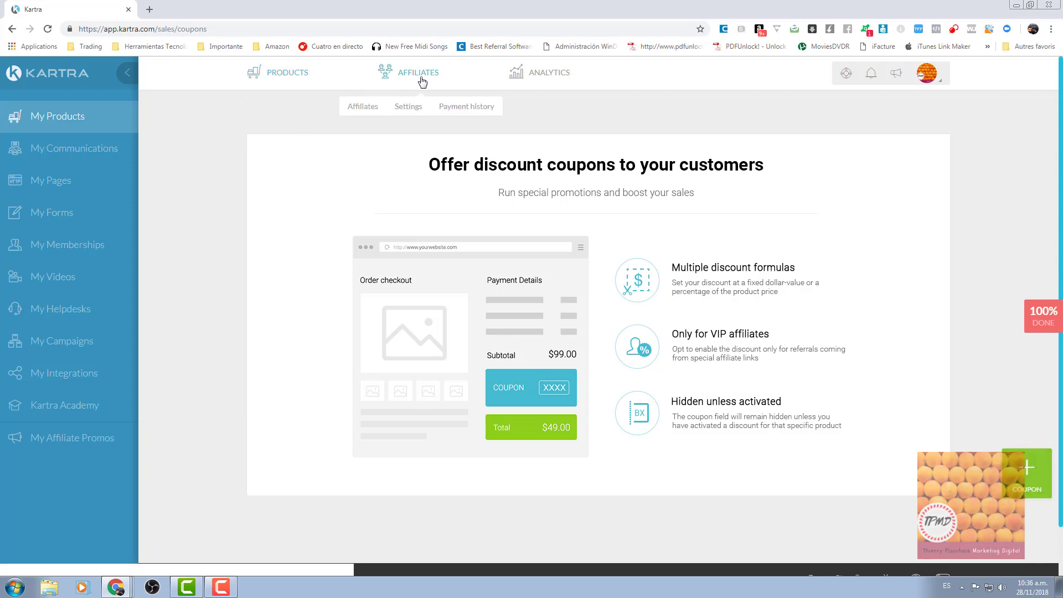
Step: Open the sales analytics for the products and examine the metrics, chart and filters
{"action": "left_click", "coordinate": [529, 82]}
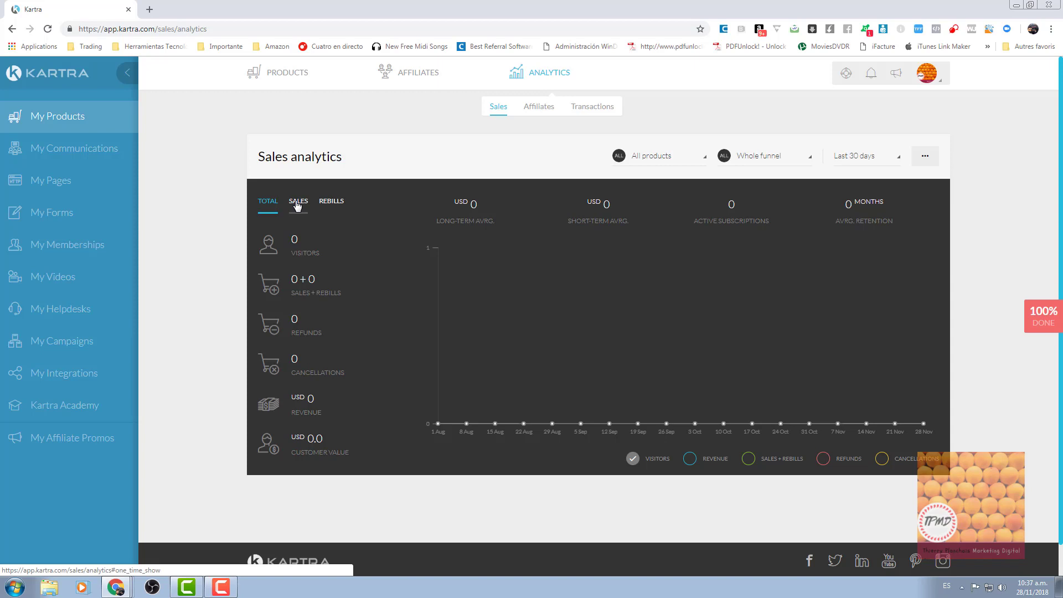
{"action": "scroll", "coordinate": [440, 285], "scroll_direction": "down", "scroll_amount": 1}
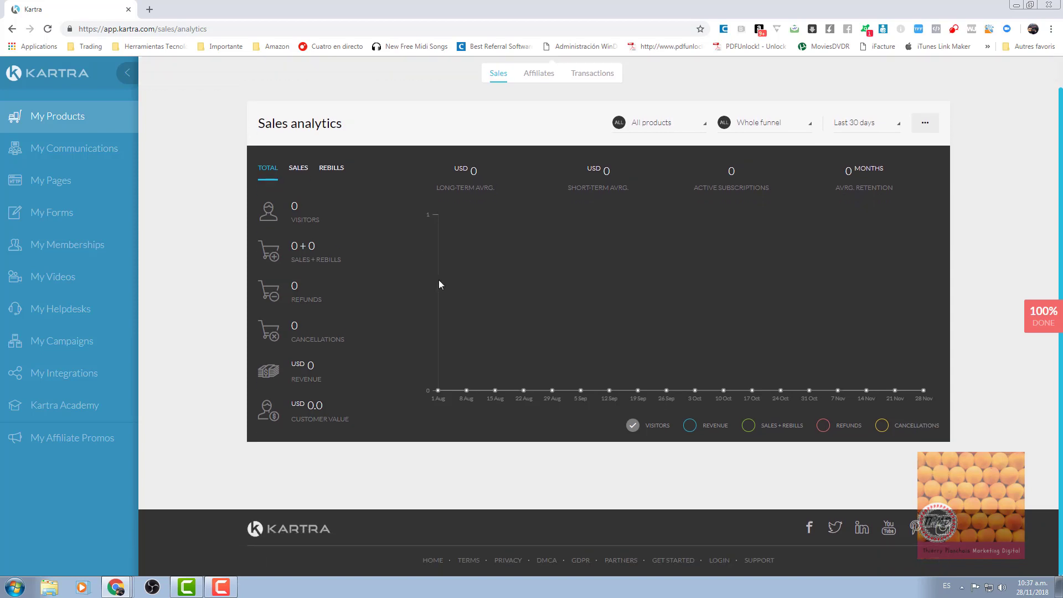
{"action": "scroll", "coordinate": [439, 284], "scroll_direction": "up", "scroll_amount": 1}
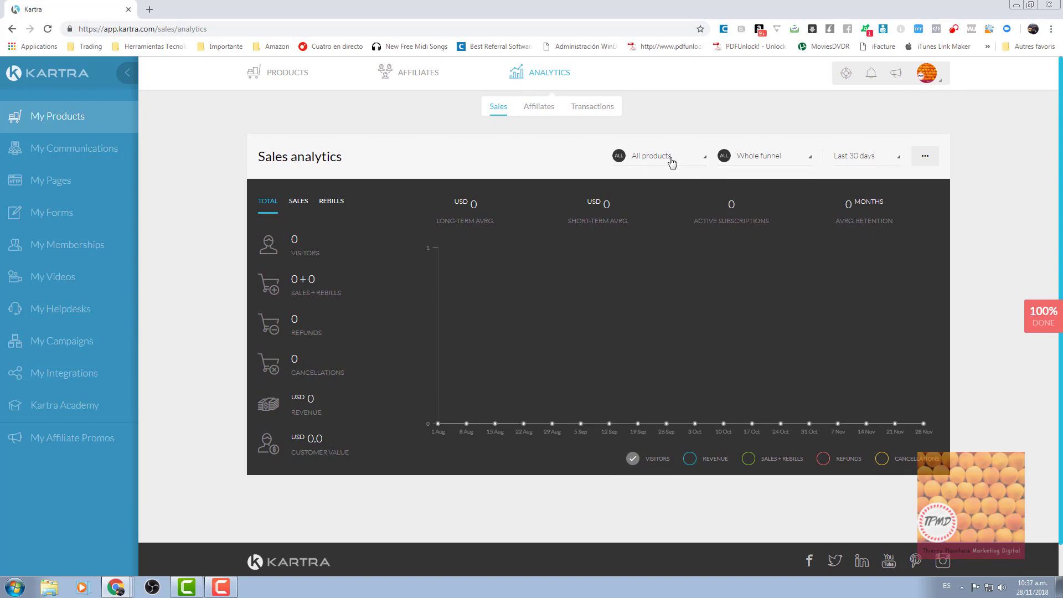
Step: Open the communications section and examine the WinDev All entry in the contact lists
{"action": "left_click", "coordinate": [84, 159]}
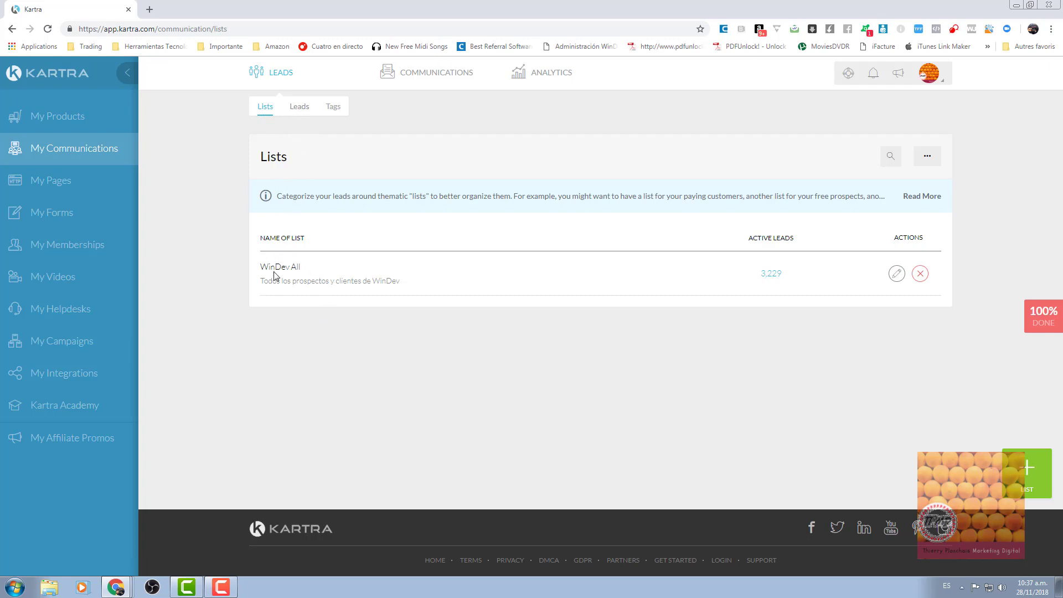
{"action": "triple_click", "coordinate": [297, 267]}
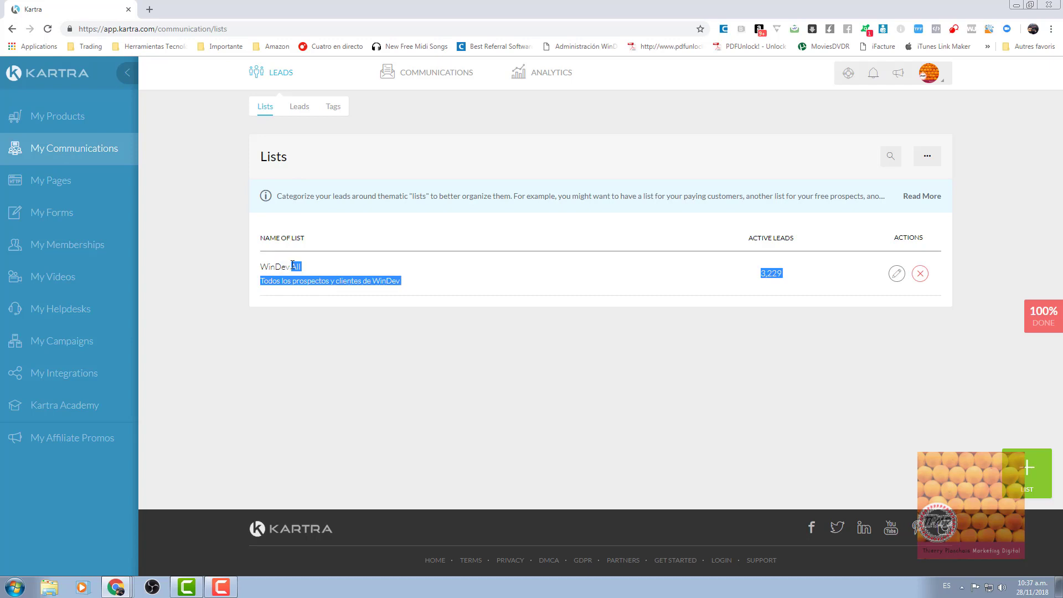
{"action": "left_click", "coordinate": [302, 269]}
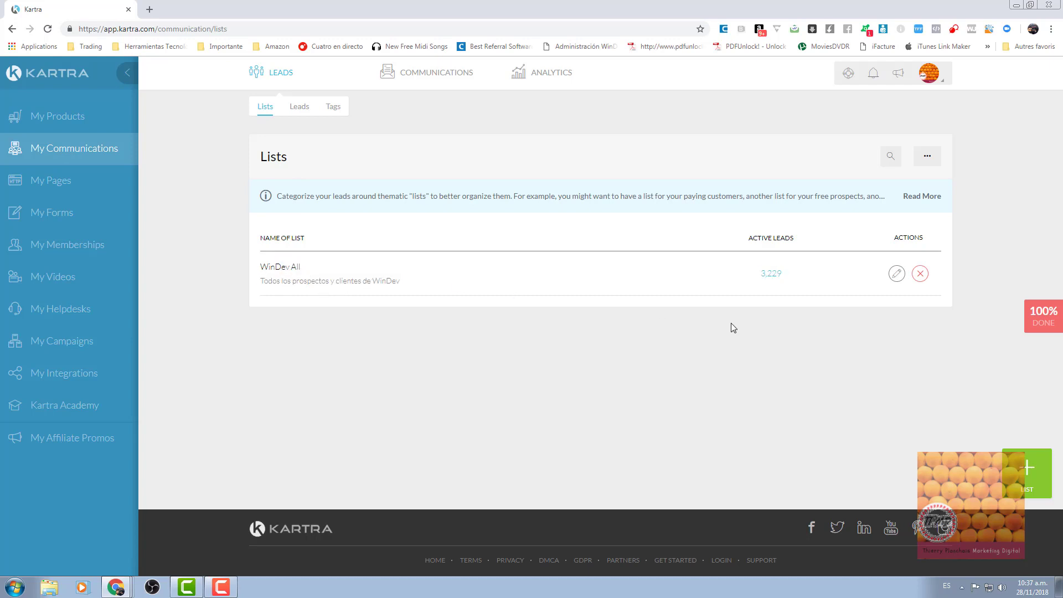
Step: View the active leads of the WinDev All list, and review the tags available for leads
{"action": "left_click", "coordinate": [771, 275]}
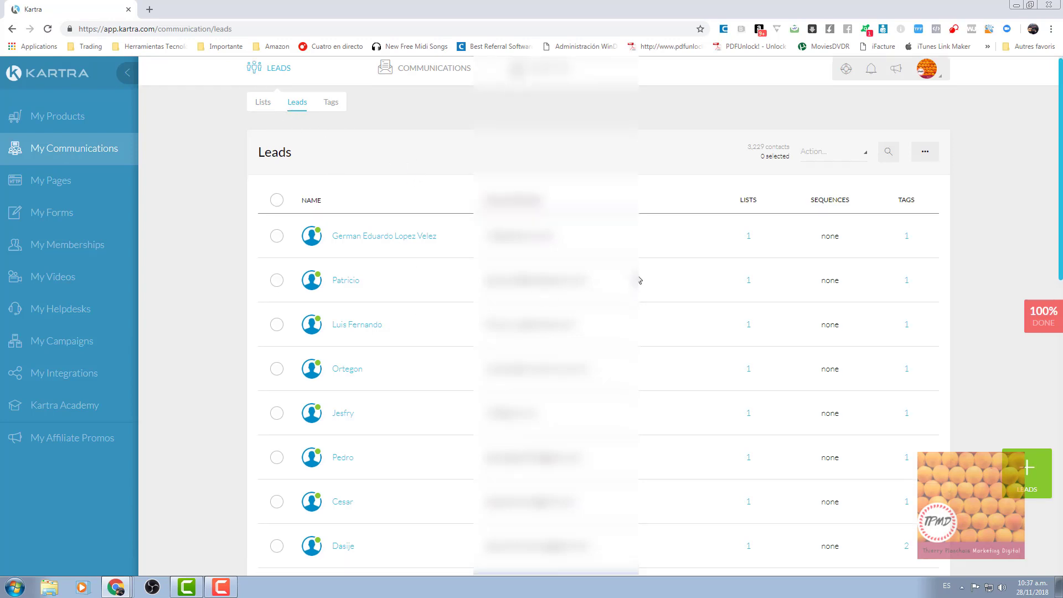
{"action": "scroll", "coordinate": [640, 280], "scroll_direction": "down", "scroll_amount": 13}
{"action": "scroll", "coordinate": [639, 280], "scroll_direction": "up", "scroll_amount": 7}
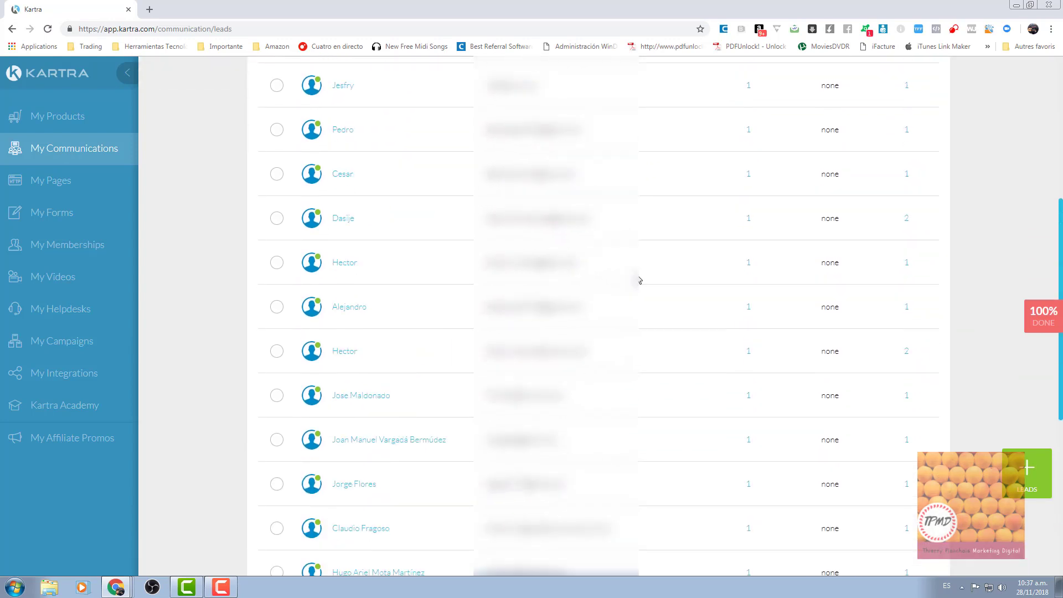
{"action": "scroll", "coordinate": [640, 280], "scroll_direction": "up", "scroll_amount": 6}
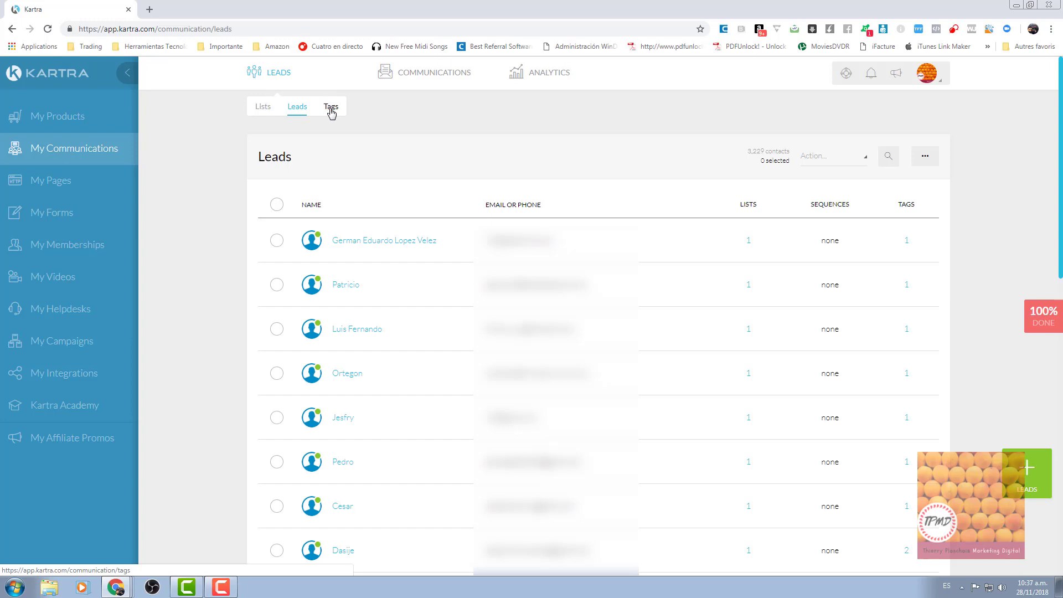
{"action": "left_click", "coordinate": [331, 109]}
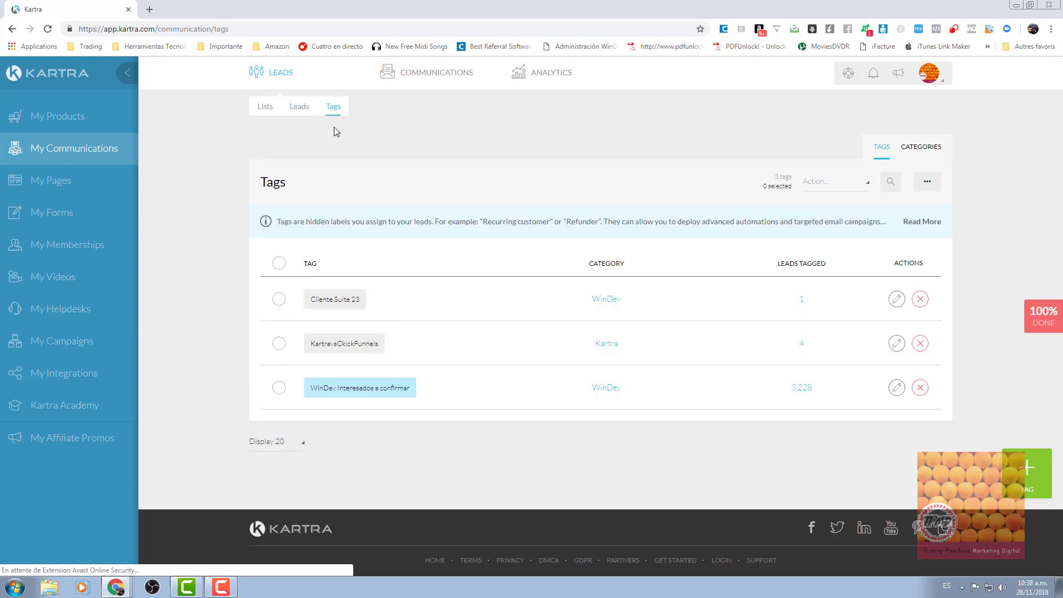
Step: Return to the leads and open the first lead's record to review its profile, list subscriptions and sequences
{"action": "left_click", "coordinate": [299, 110]}
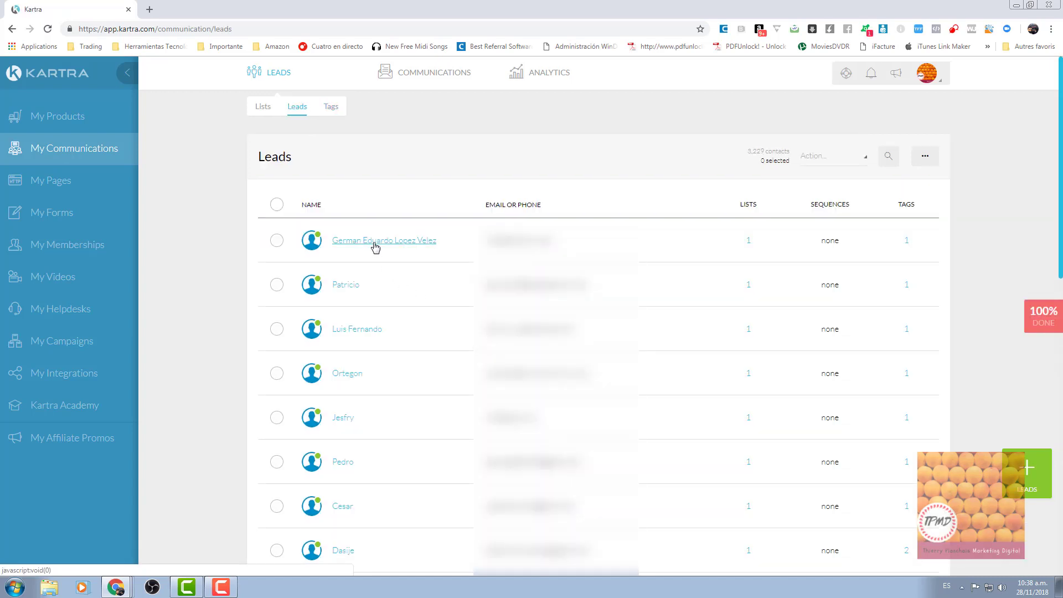
{"action": "left_click", "coordinate": [375, 244]}
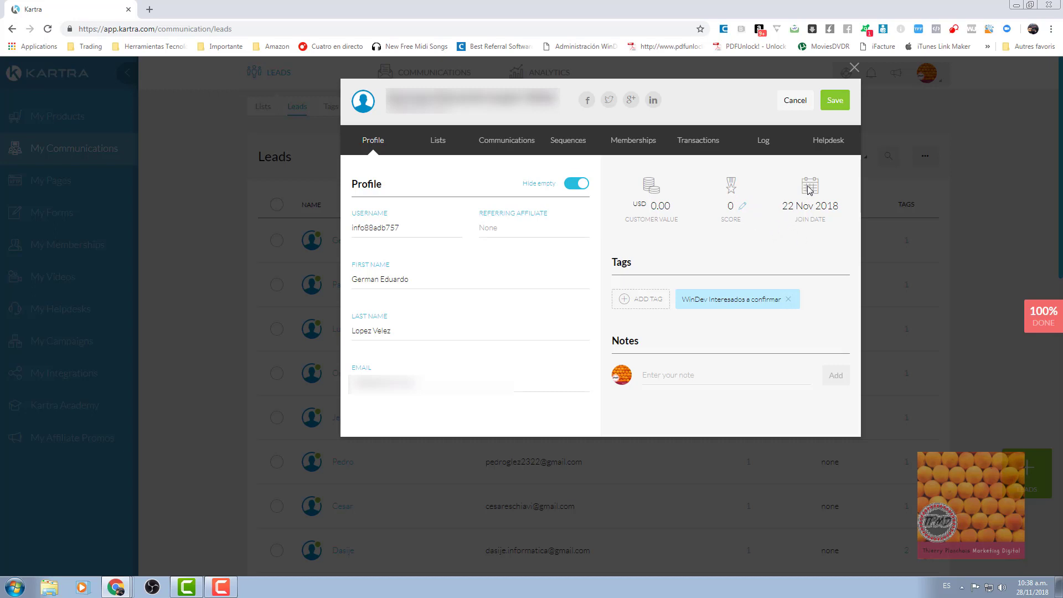
{"action": "mouse_move", "coordinate": [718, 308]}
{"action": "left_click", "coordinate": [437, 145]}
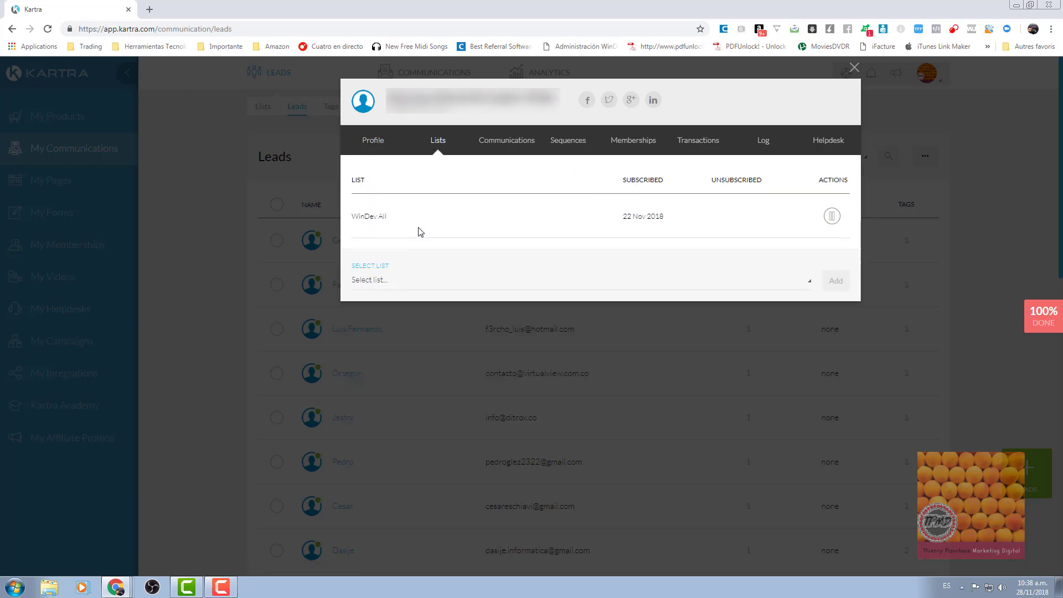
{"action": "left_click", "coordinate": [560, 148]}
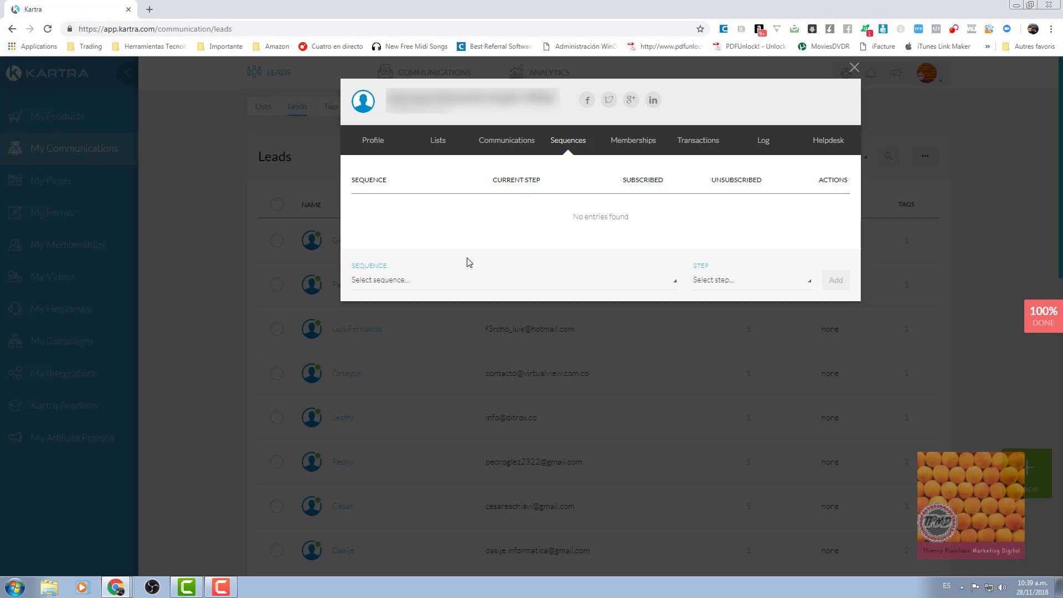
Step: Check the lead's memberships, transactions, helpdesk tickets and profile, and close the record without saving
{"action": "left_click", "coordinate": [628, 148]}
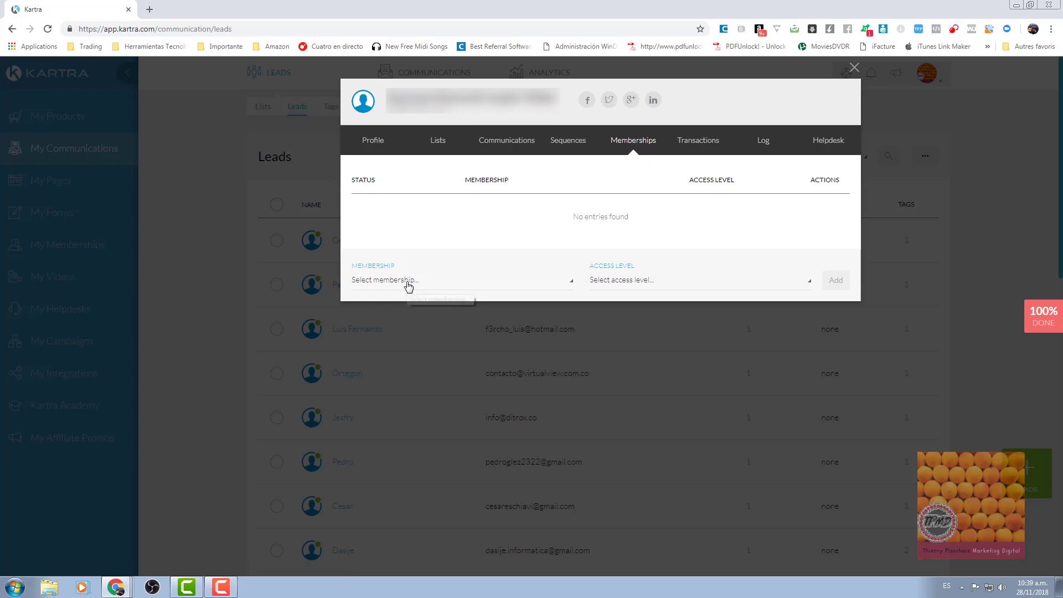
{"action": "left_click", "coordinate": [408, 286]}
{"action": "left_click", "coordinate": [690, 244]}
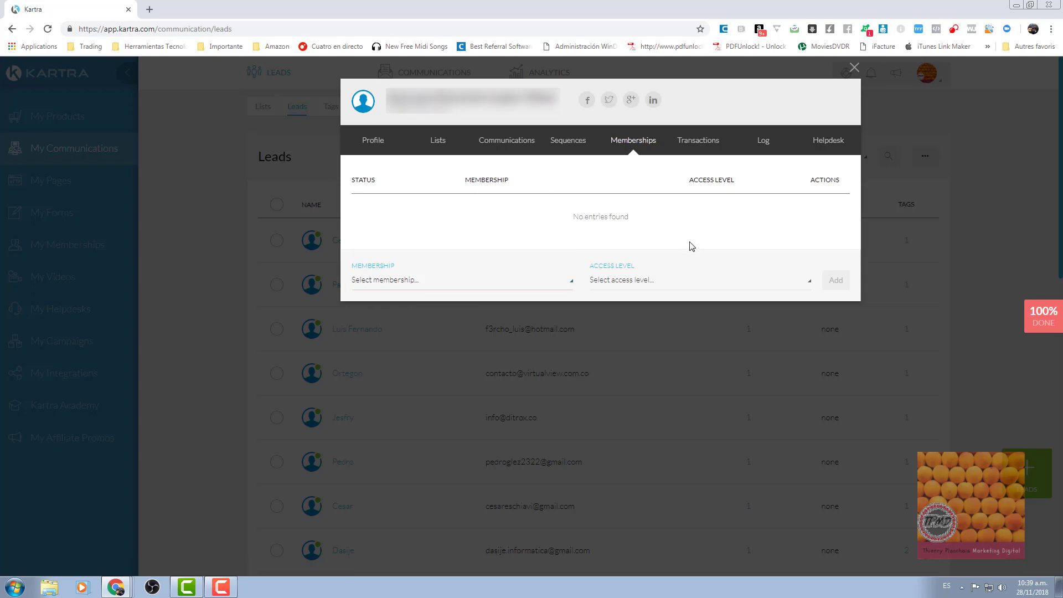
{"action": "left_click", "coordinate": [697, 156]}
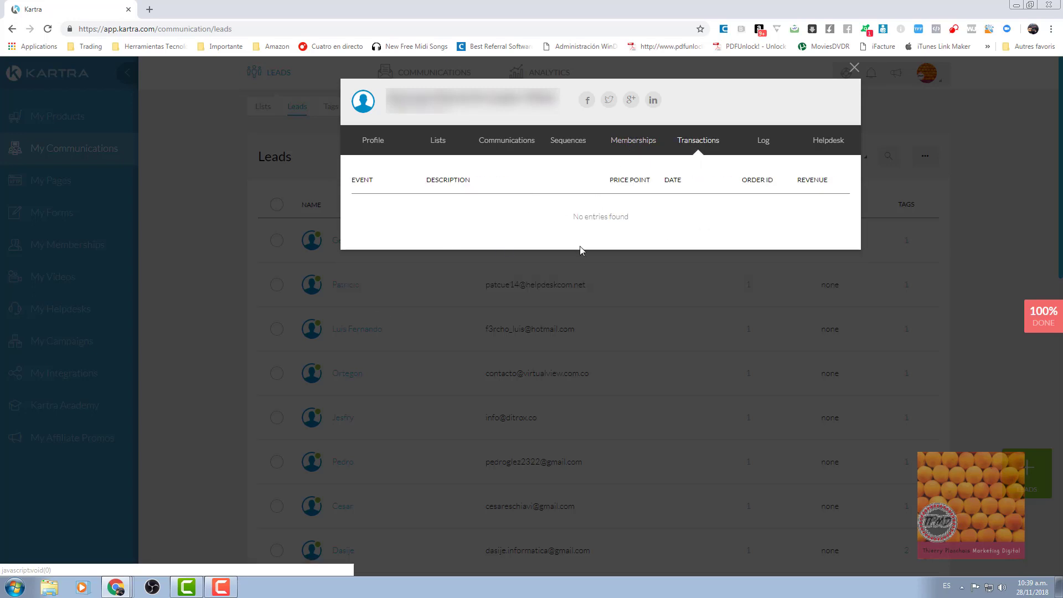
{"action": "left_click", "coordinate": [831, 146]}
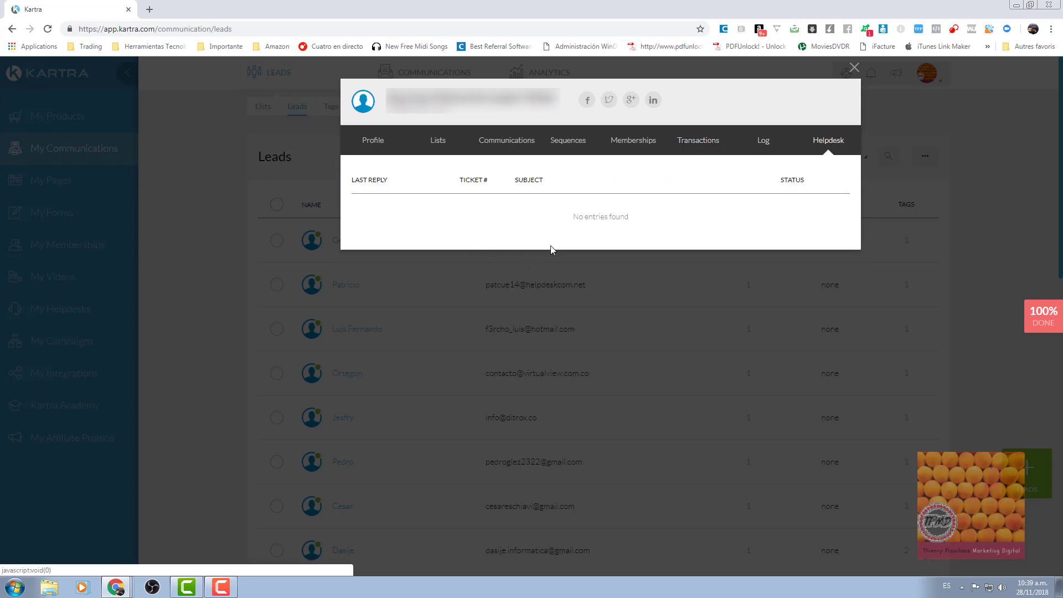
{"action": "left_click", "coordinate": [372, 143]}
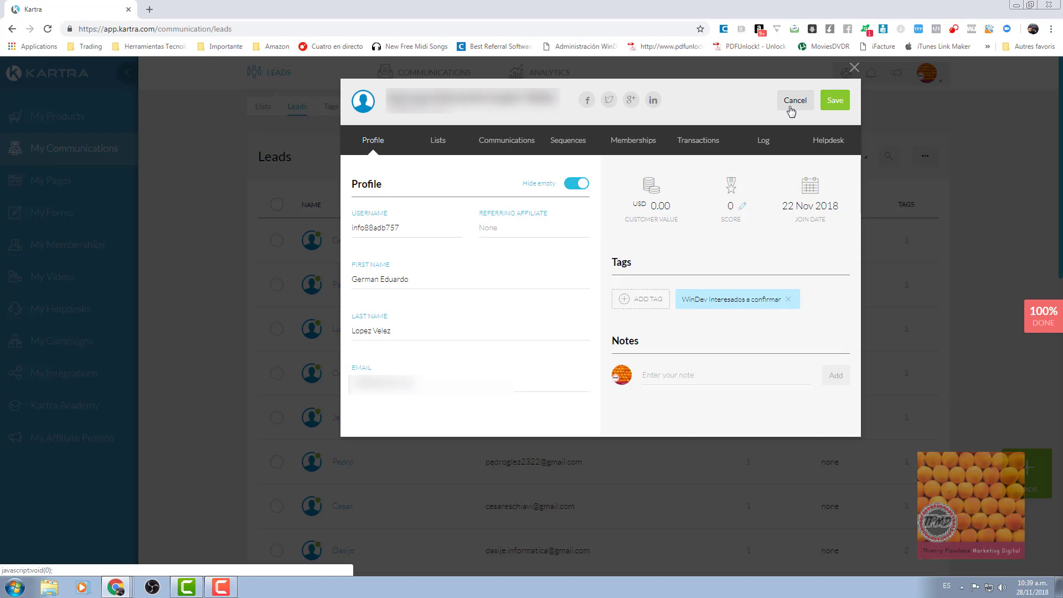
{"action": "left_click", "coordinate": [854, 68]}
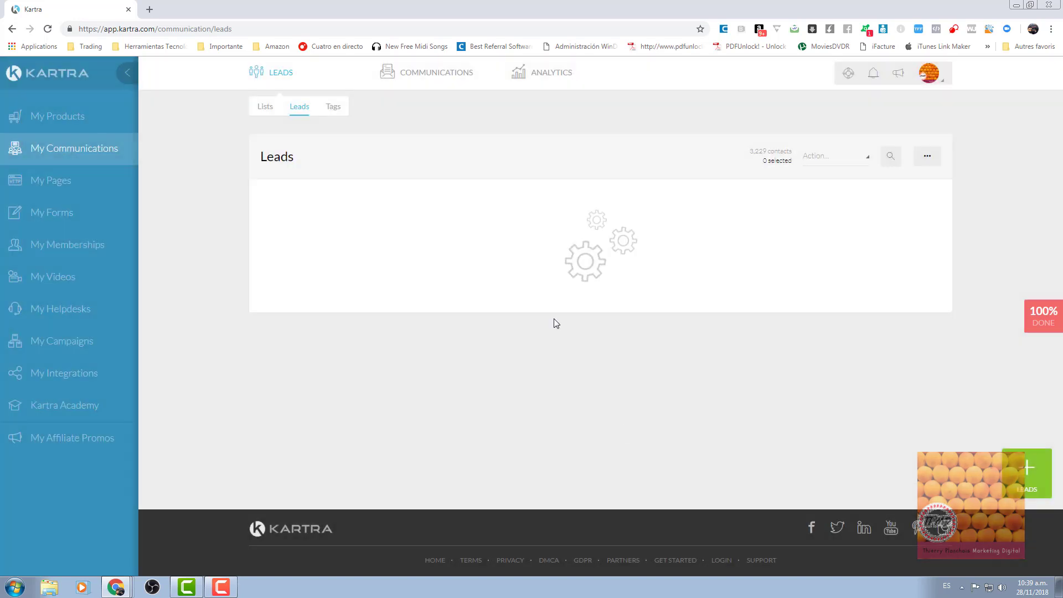
Step: Go to the pages section and open the WinDev Bienvenidos page in the page builder, keeping its name and category
{"action": "left_click", "coordinate": [49, 183]}
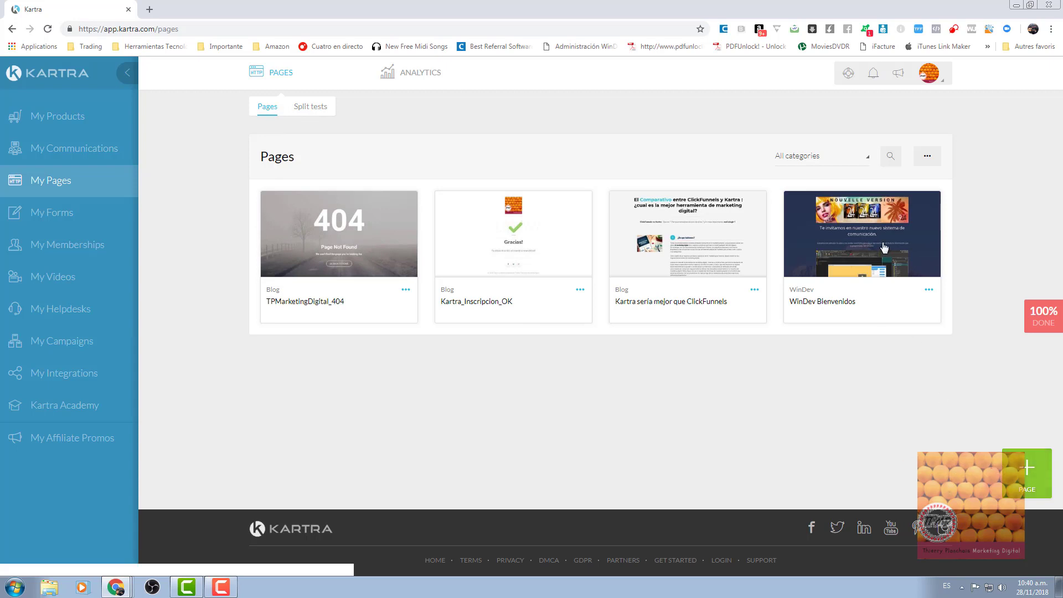
{"action": "mouse_move", "coordinate": [914, 237]}
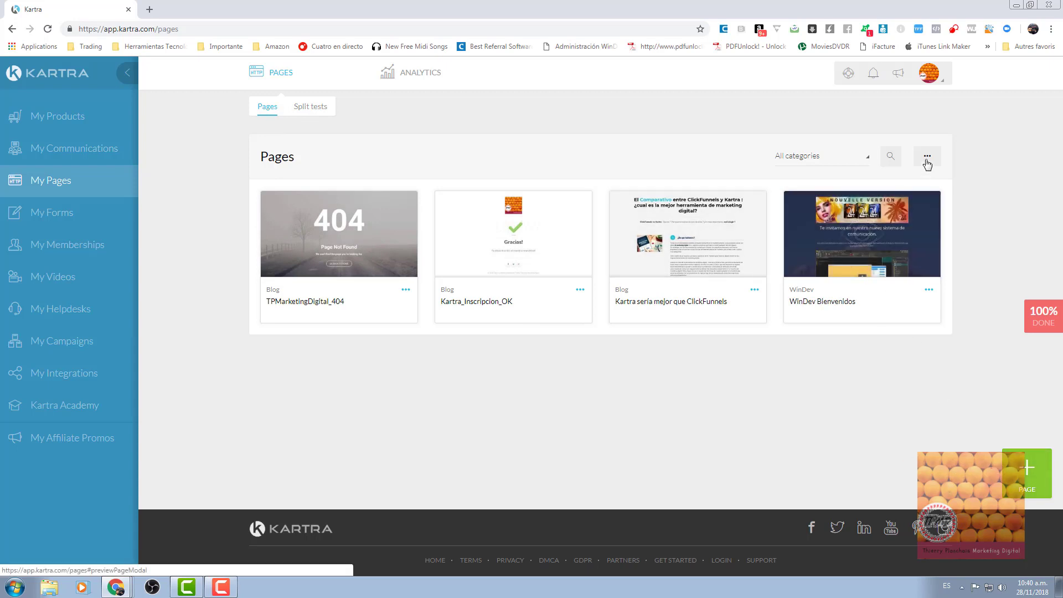
{"action": "left_click", "coordinate": [929, 289]}
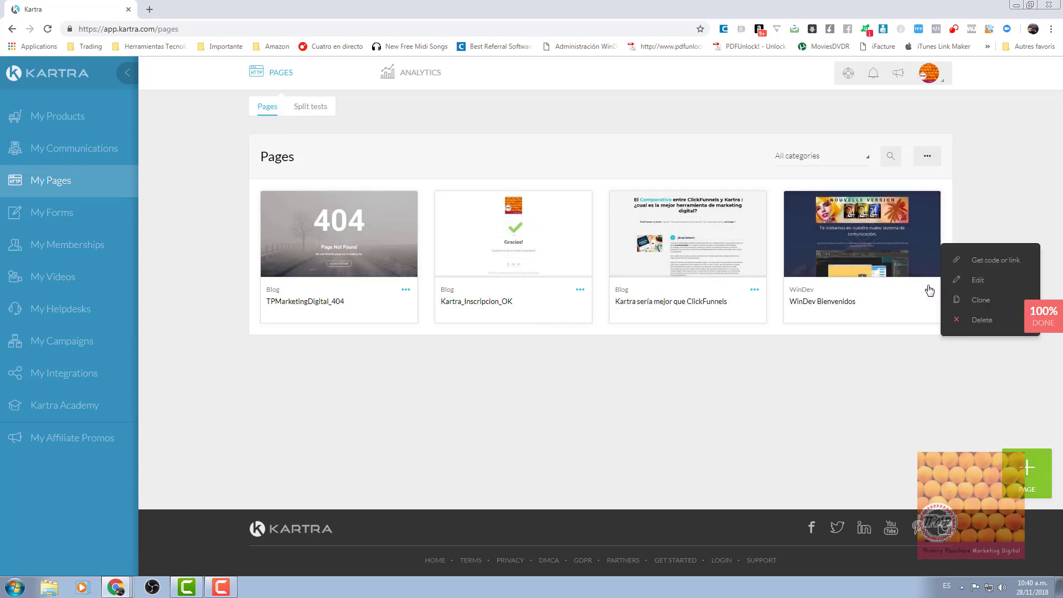
{"action": "left_click", "coordinate": [975, 279]}
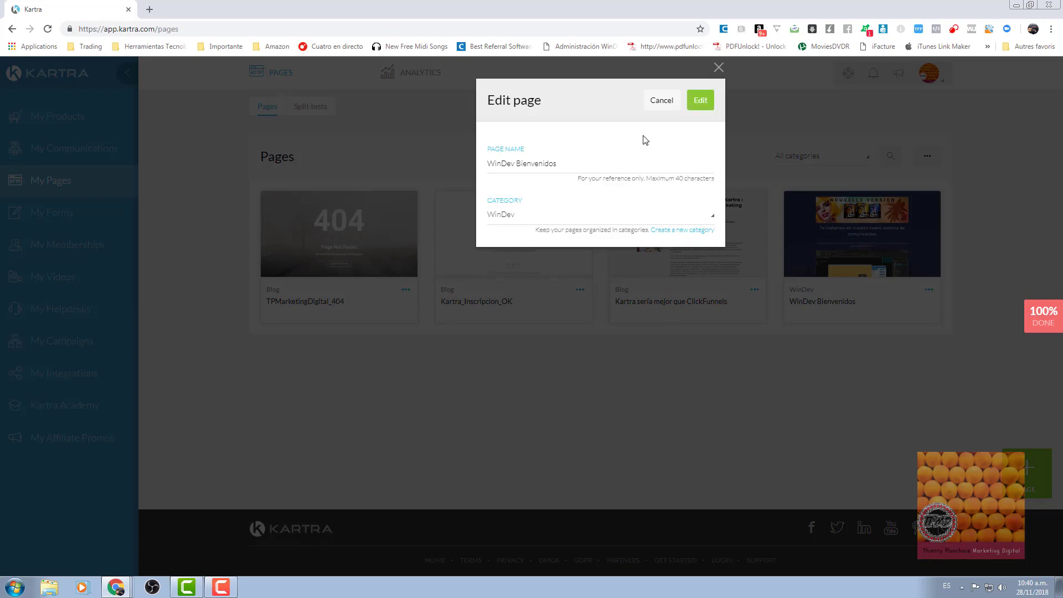
{"action": "left_click", "coordinate": [701, 103]}
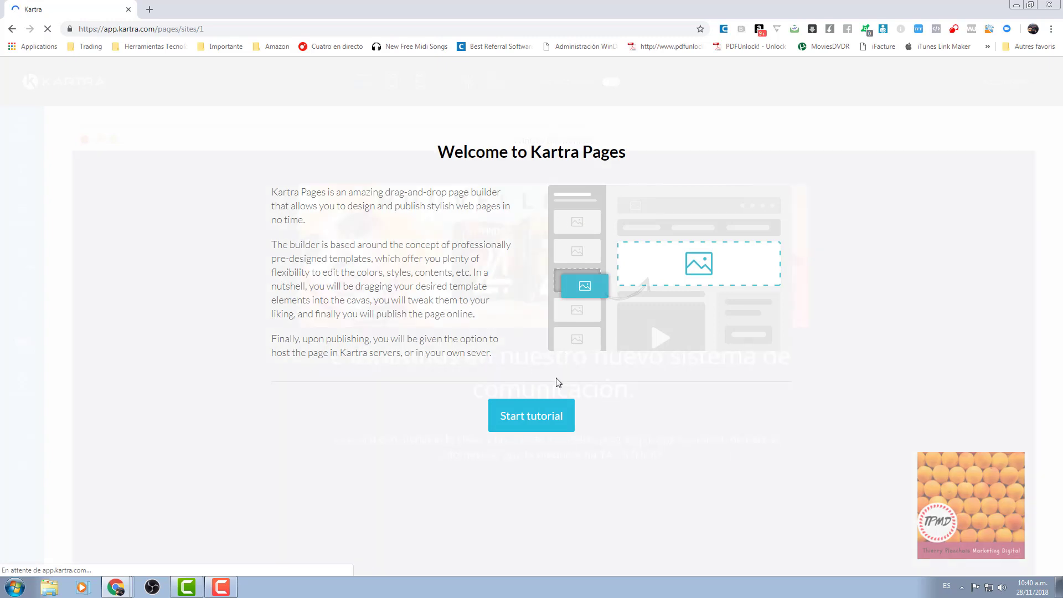
Step: Go through the page builder's introductory tutorial from Settings to the asset preparation slide, and finish it to reach the page
{"action": "left_click", "coordinate": [552, 424]}
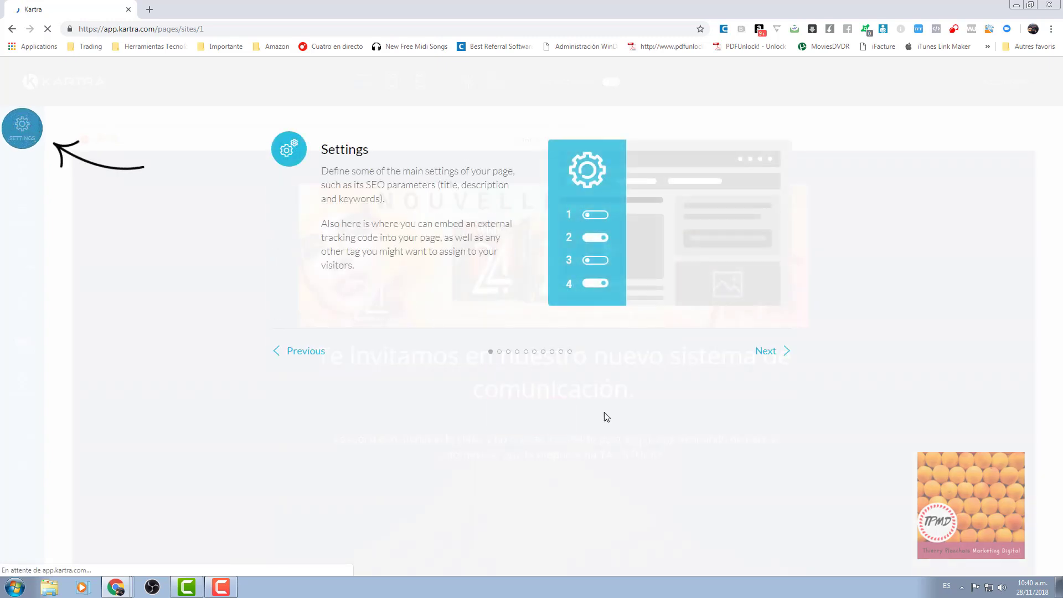
{"action": "left_click", "coordinate": [770, 357]}
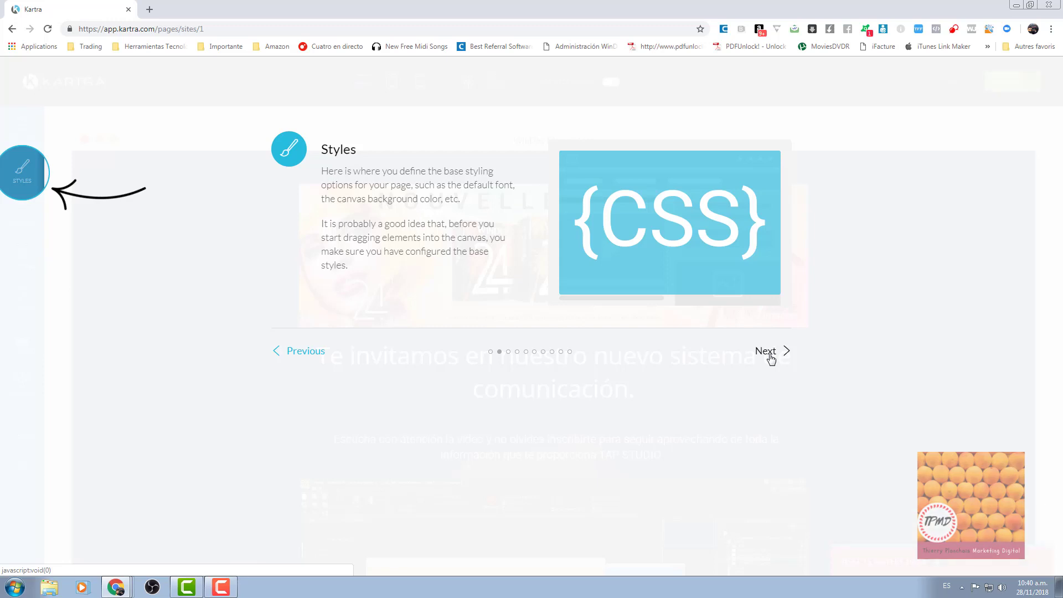
{"action": "left_click", "coordinate": [770, 354]}
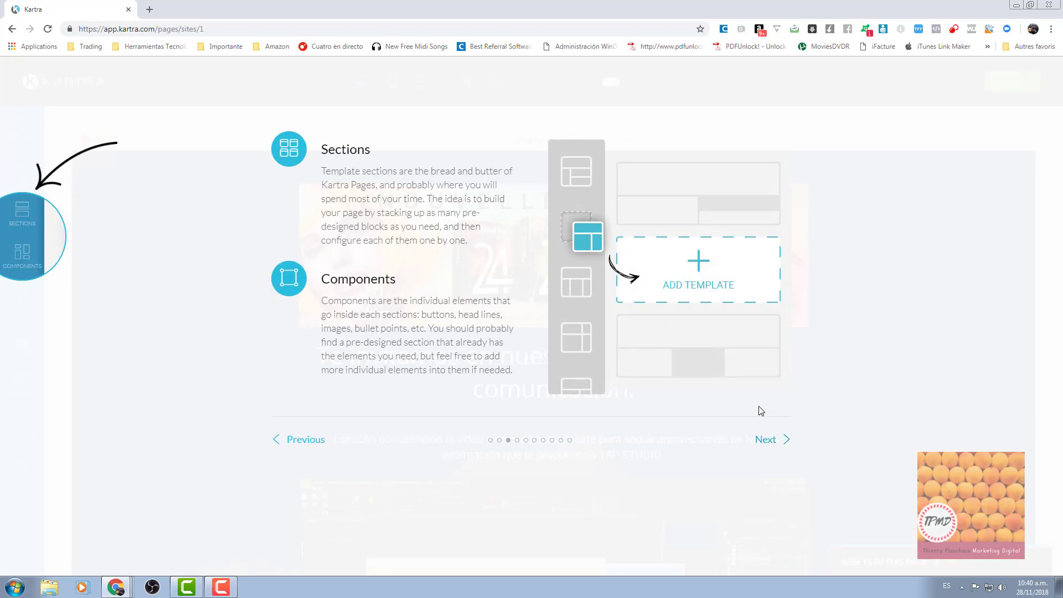
{"action": "left_click", "coordinate": [763, 440]}
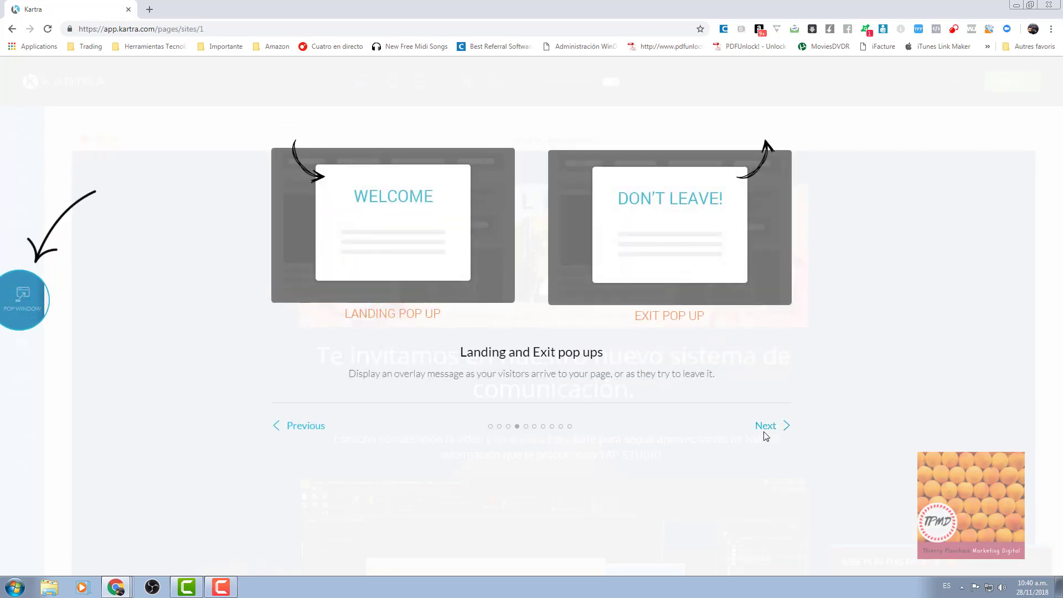
{"action": "left_click", "coordinate": [766, 434]}
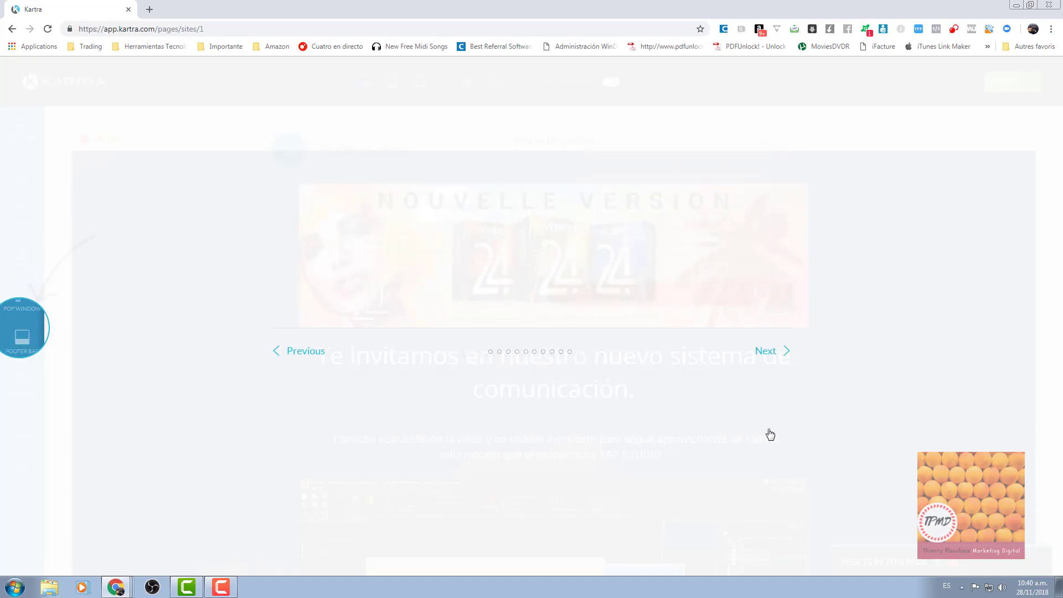
{"action": "left_click", "coordinate": [768, 359]}
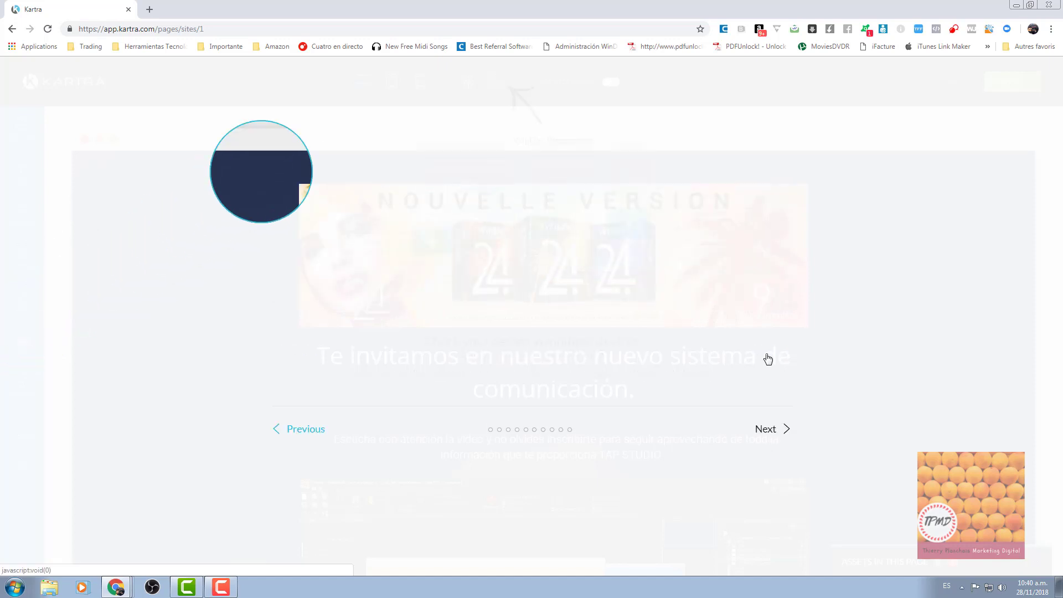
{"action": "left_click", "coordinate": [770, 431]}
{"action": "left_click", "coordinate": [767, 454]}
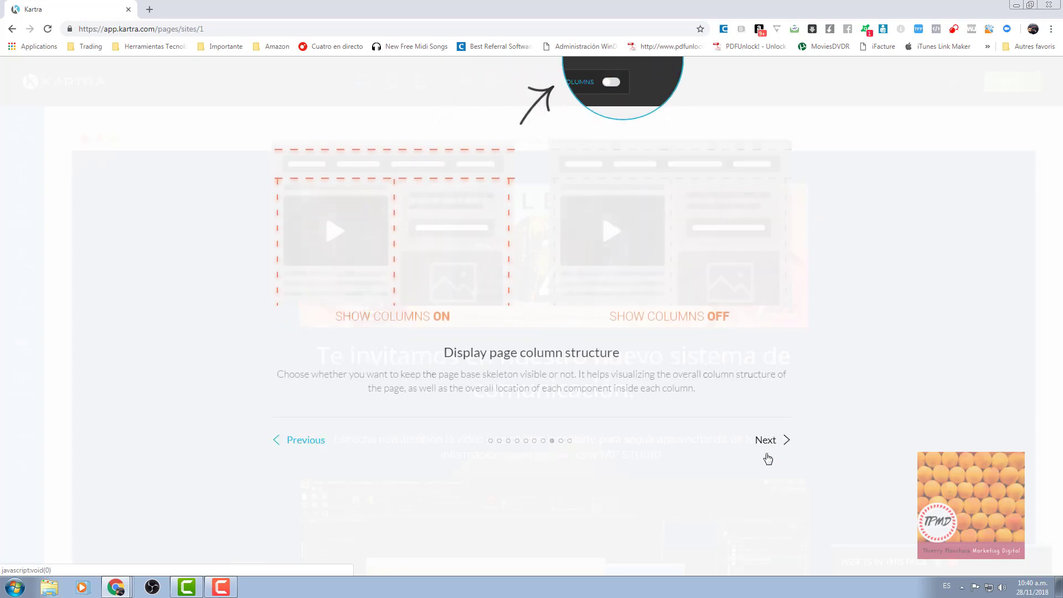
{"action": "left_click", "coordinate": [766, 443]}
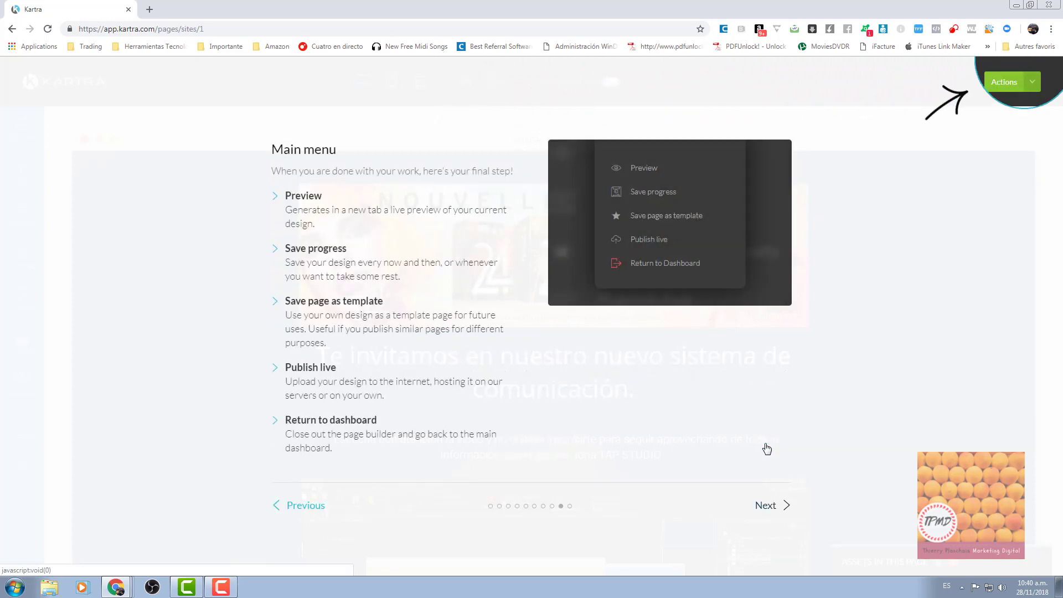
{"action": "left_click", "coordinate": [773, 507]}
{"action": "left_click", "coordinate": [767, 494]}
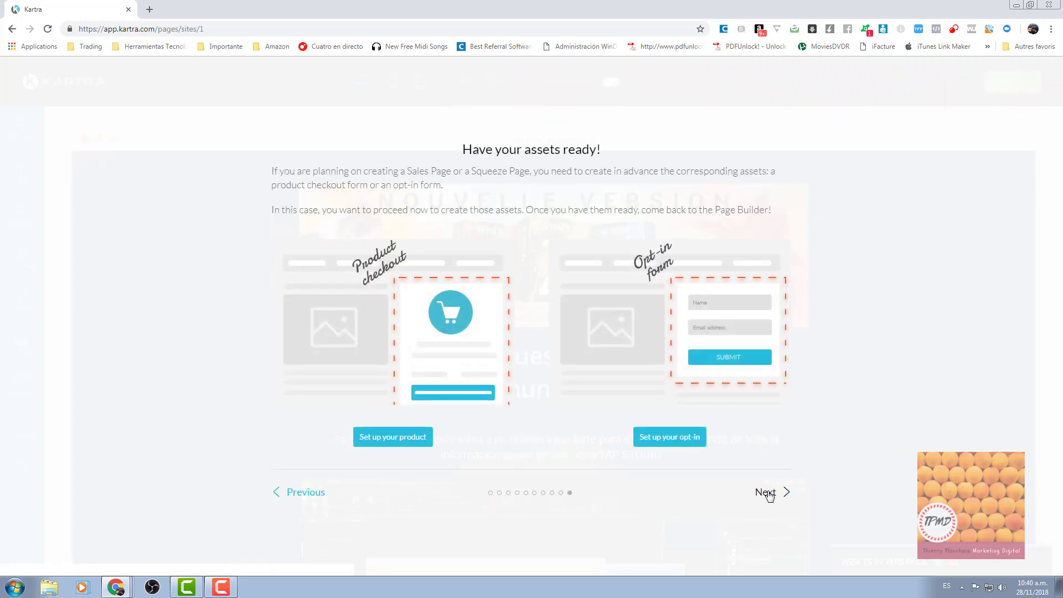
{"action": "left_click", "coordinate": [729, 381]}
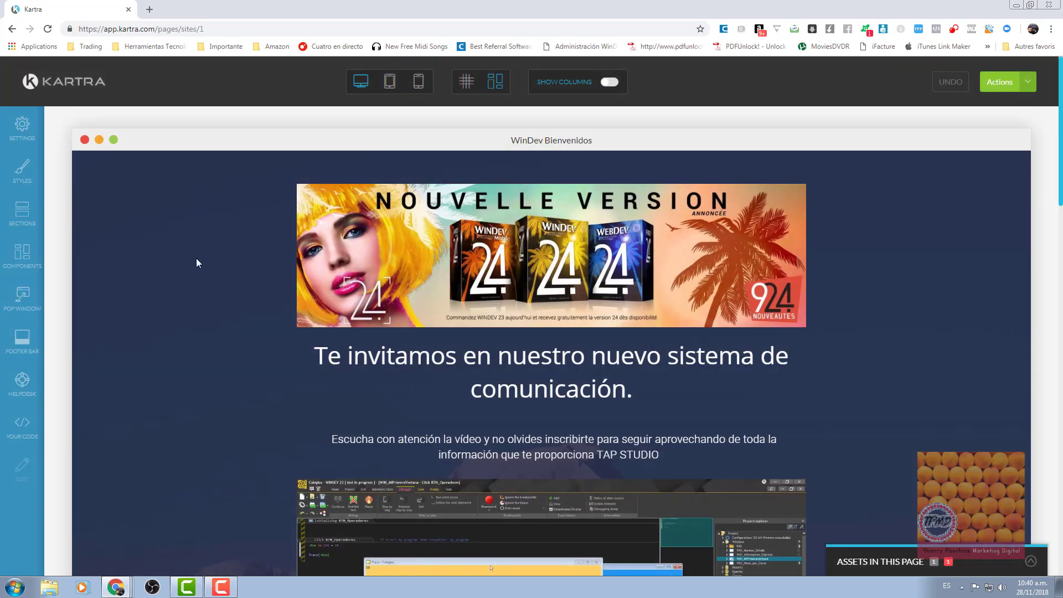
Step: Examine the WinDev Bienvenidos page's banner, headline, video, sign-up form and the list of services under NUESTROS SERVICIOS
{"action": "scroll", "coordinate": [197, 261], "scroll_direction": "down", "scroll_amount": 15}
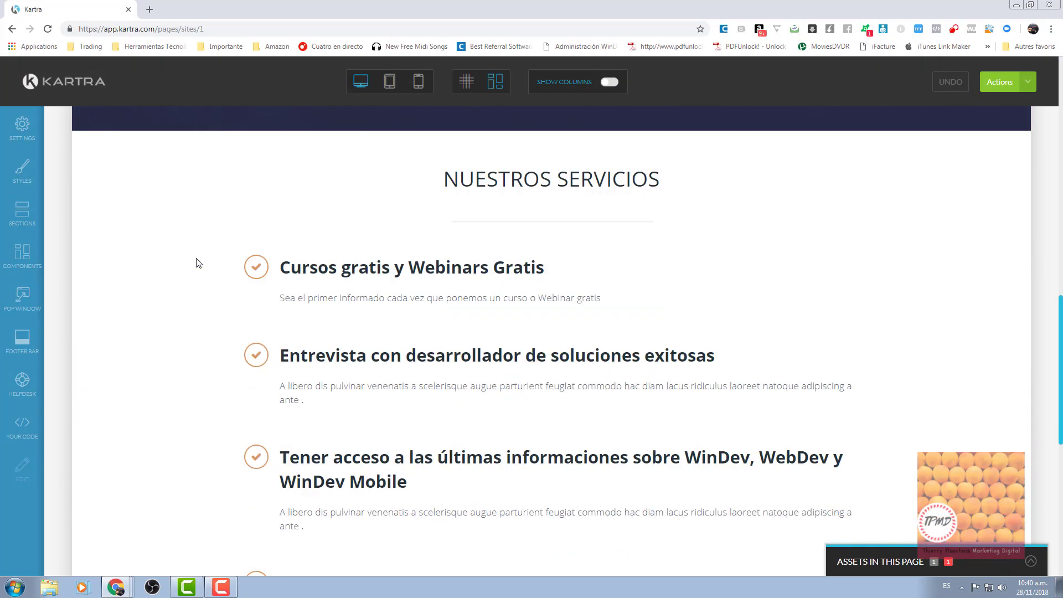
{"action": "scroll", "coordinate": [197, 262], "scroll_direction": "down", "scroll_amount": 8}
{"action": "scroll", "coordinate": [198, 262], "scroll_direction": "up", "scroll_amount": 6}
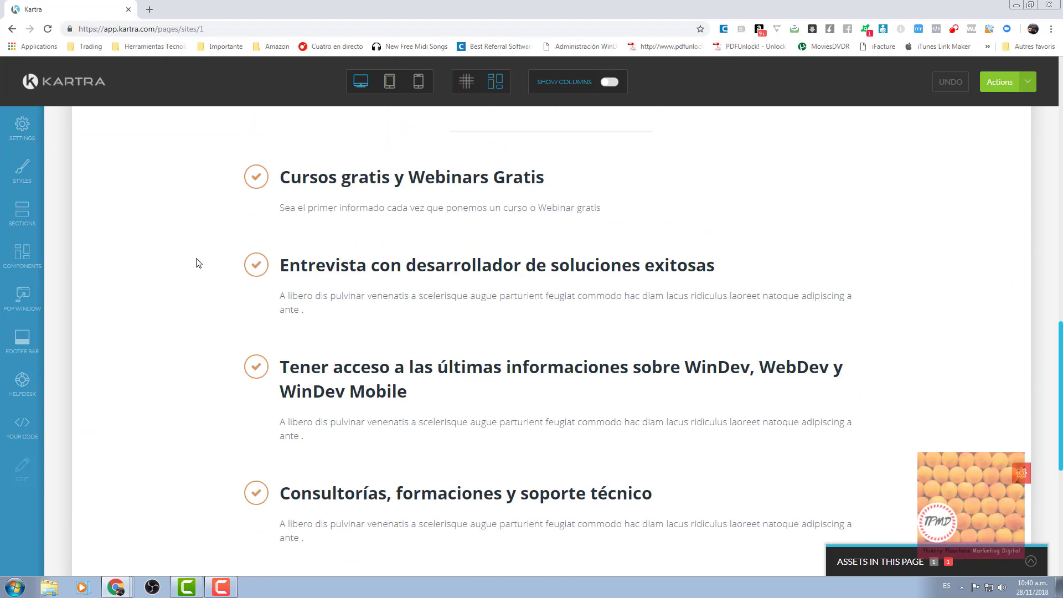
{"action": "scroll", "coordinate": [197, 260], "scroll_direction": "up", "scroll_amount": 15}
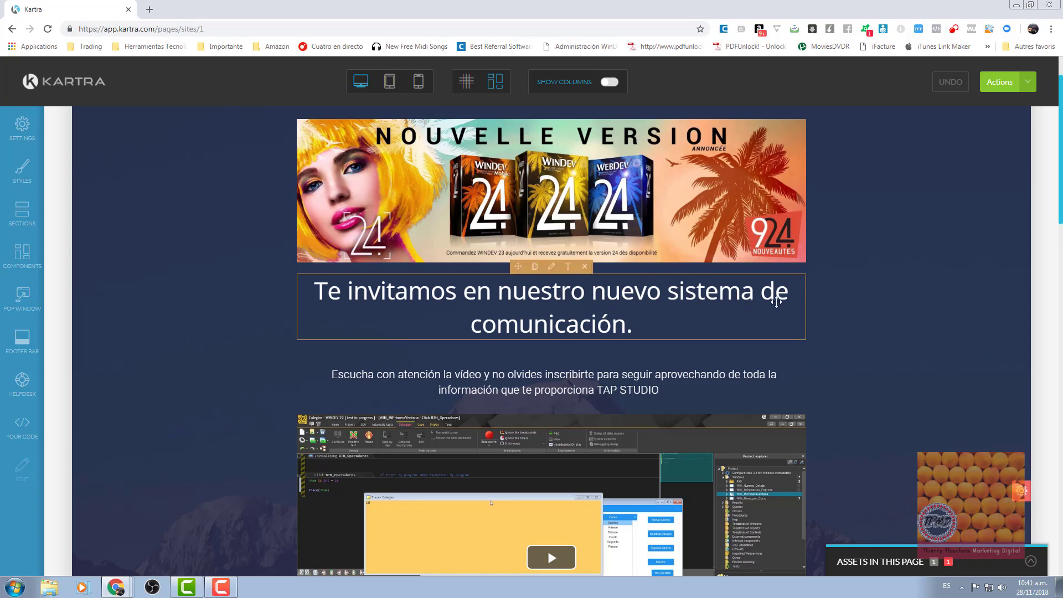
{"action": "scroll", "coordinate": [566, 316], "scroll_direction": "down", "scroll_amount": 4}
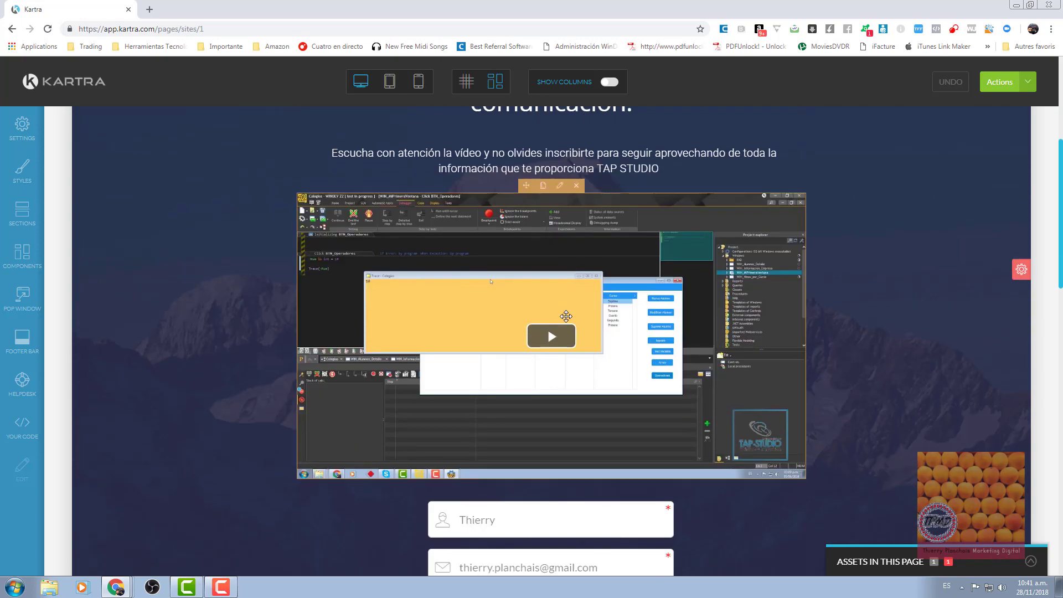
{"action": "scroll", "coordinate": [537, 297], "scroll_direction": "down", "scroll_amount": 8}
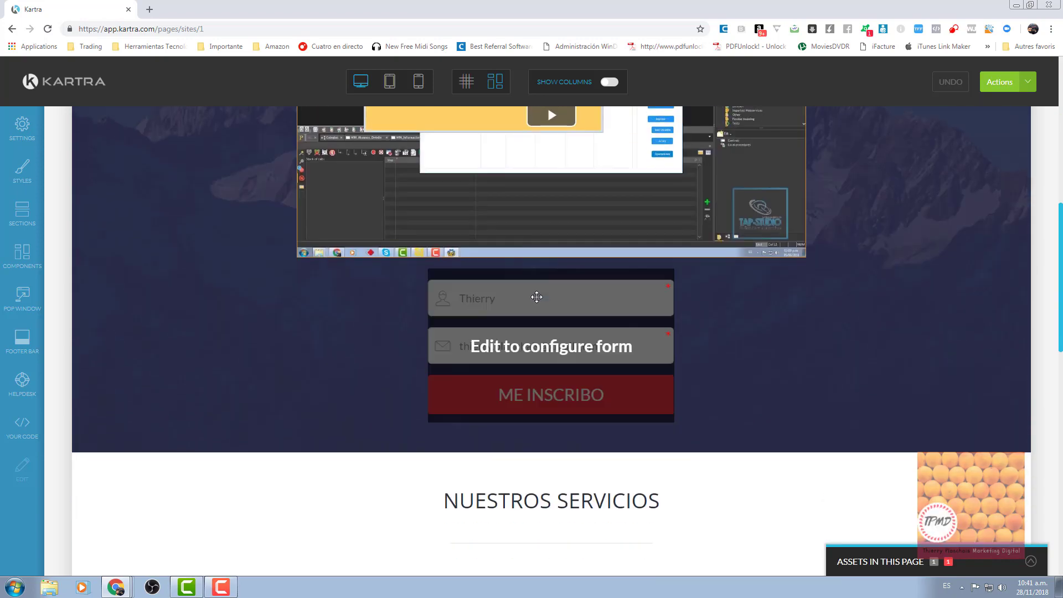
{"action": "scroll", "coordinate": [536, 298], "scroll_direction": "up", "scroll_amount": 12}
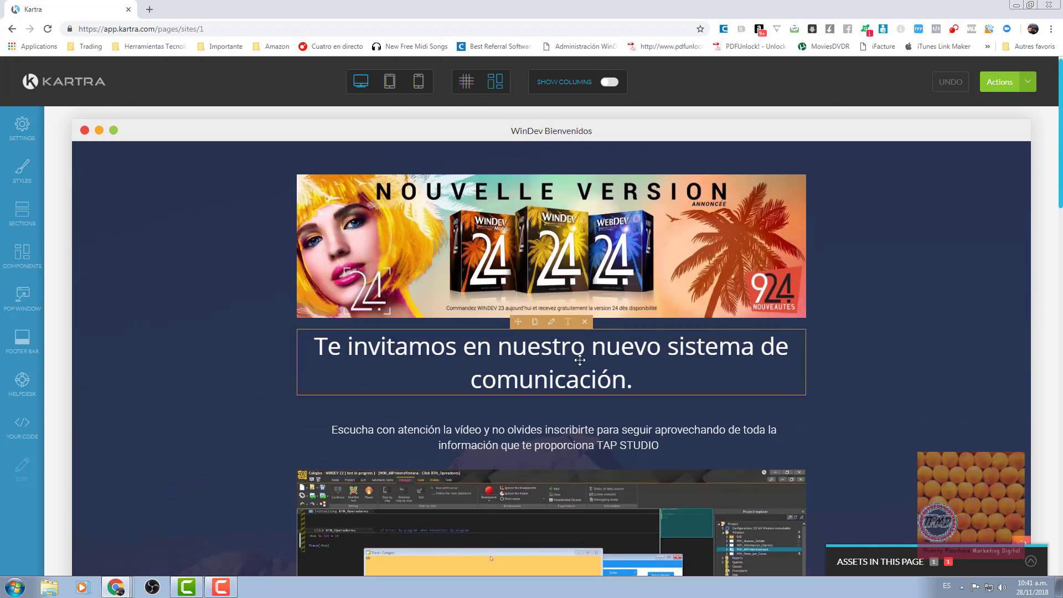
{"action": "scroll", "coordinate": [573, 357], "scroll_direction": "down", "scroll_amount": 3}
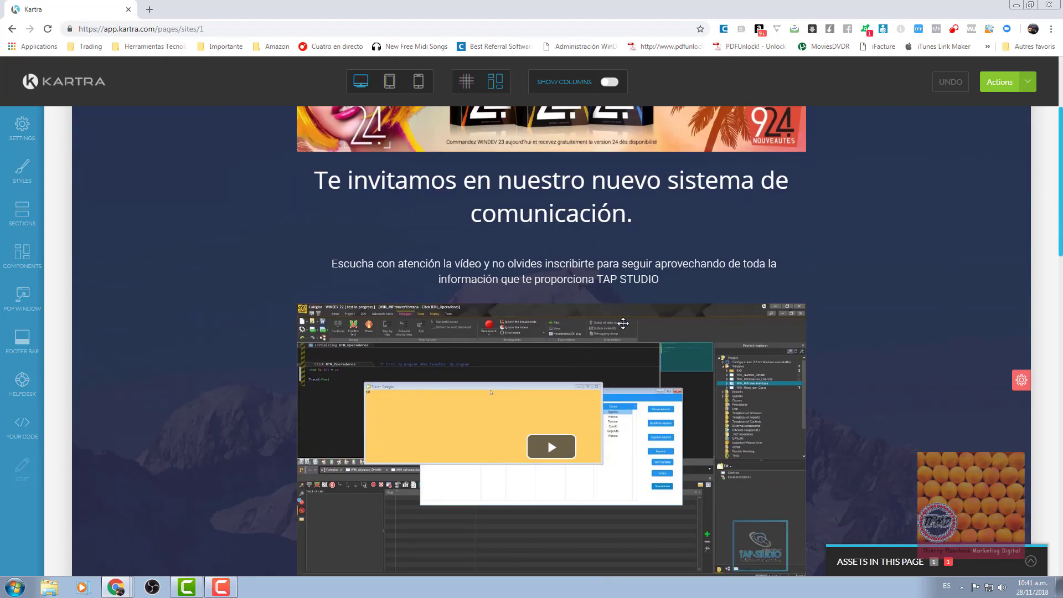
{"action": "scroll", "coordinate": [624, 324], "scroll_direction": "down", "scroll_amount": 3}
{"action": "scroll", "coordinate": [586, 400], "scroll_direction": "down", "scroll_amount": 4}
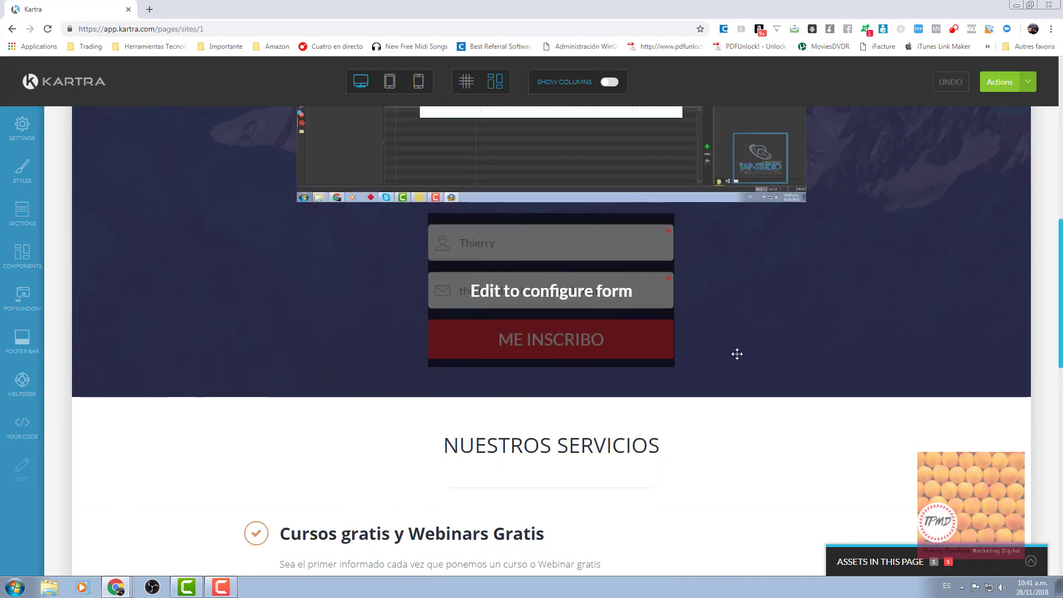
{"action": "scroll", "coordinate": [736, 351], "scroll_direction": "down", "scroll_amount": 4}
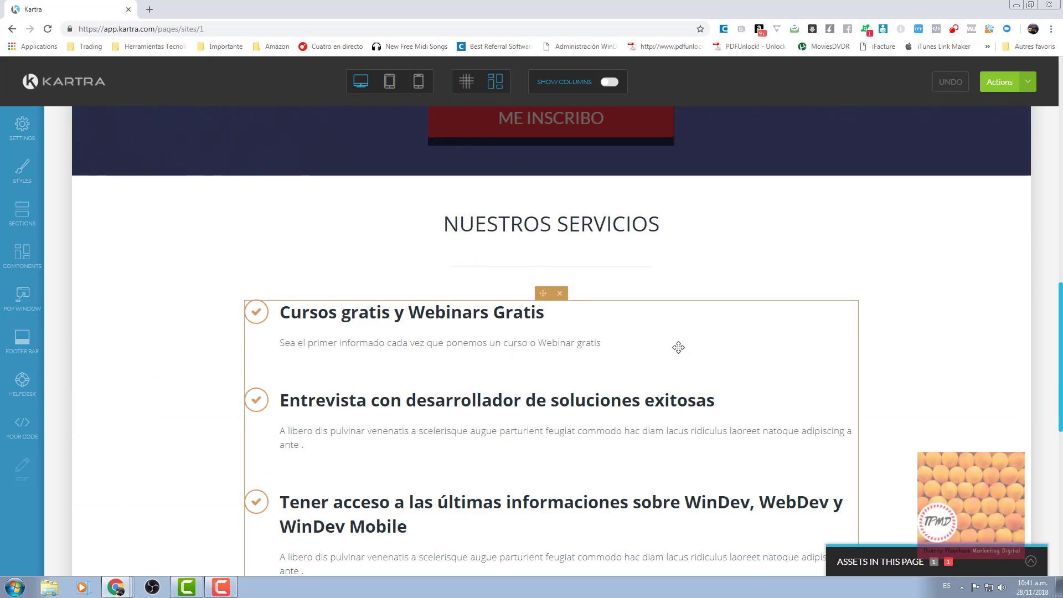
{"action": "scroll", "coordinate": [678, 347], "scroll_direction": "down", "scroll_amount": 3}
{"action": "scroll", "coordinate": [679, 347], "scroll_direction": "down", "scroll_amount": 3}
{"action": "scroll", "coordinate": [678, 351], "scroll_direction": "up", "scroll_amount": 3}
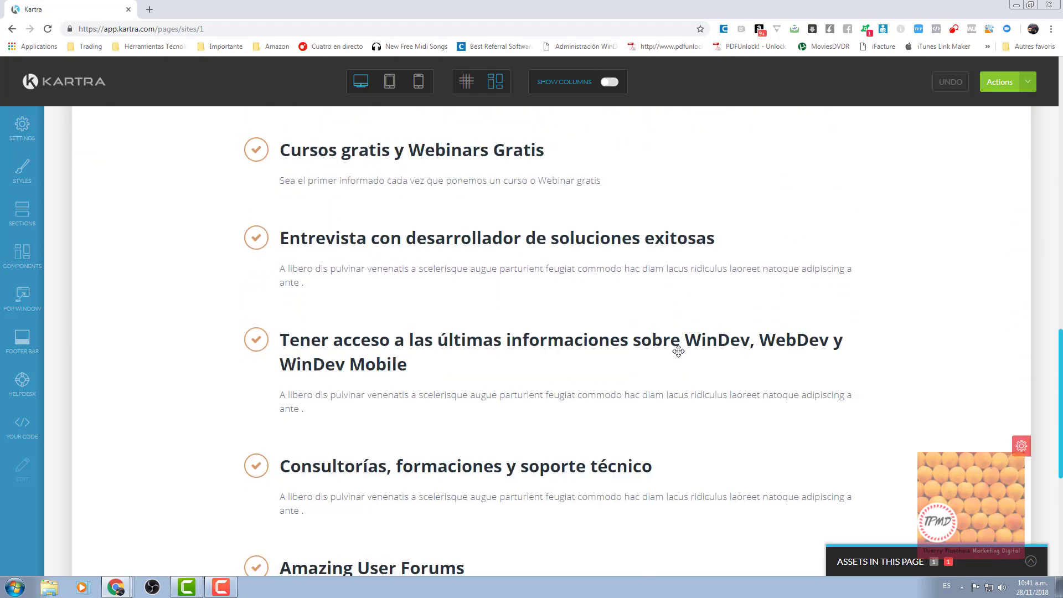
{"action": "scroll", "coordinate": [679, 351], "scroll_direction": "up", "scroll_amount": 10}
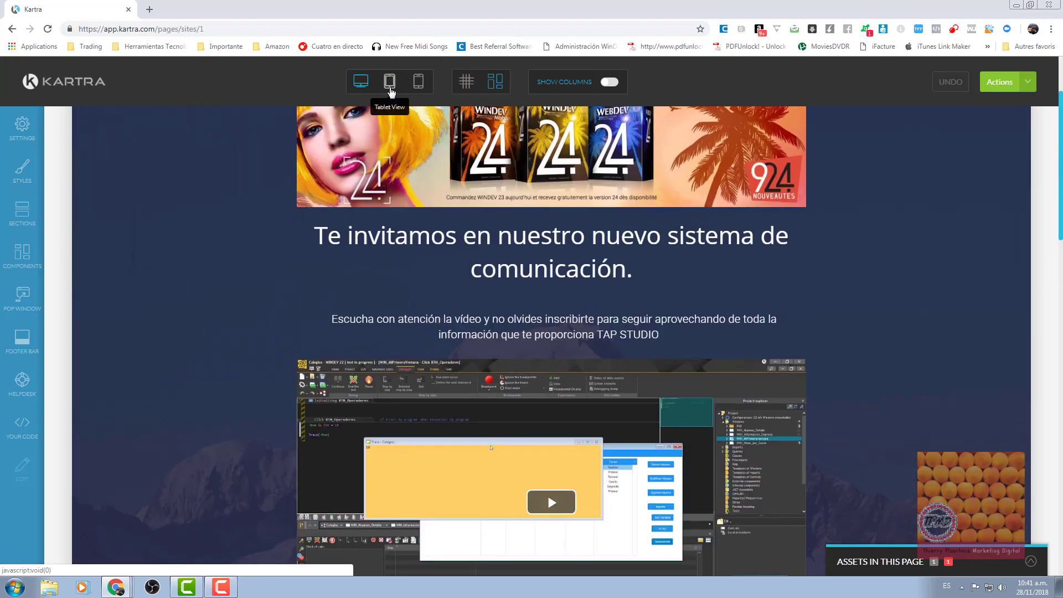
Step: Preview the page in the tablet and phone layouts, and return to the desktop layout
{"action": "left_click", "coordinate": [391, 91]}
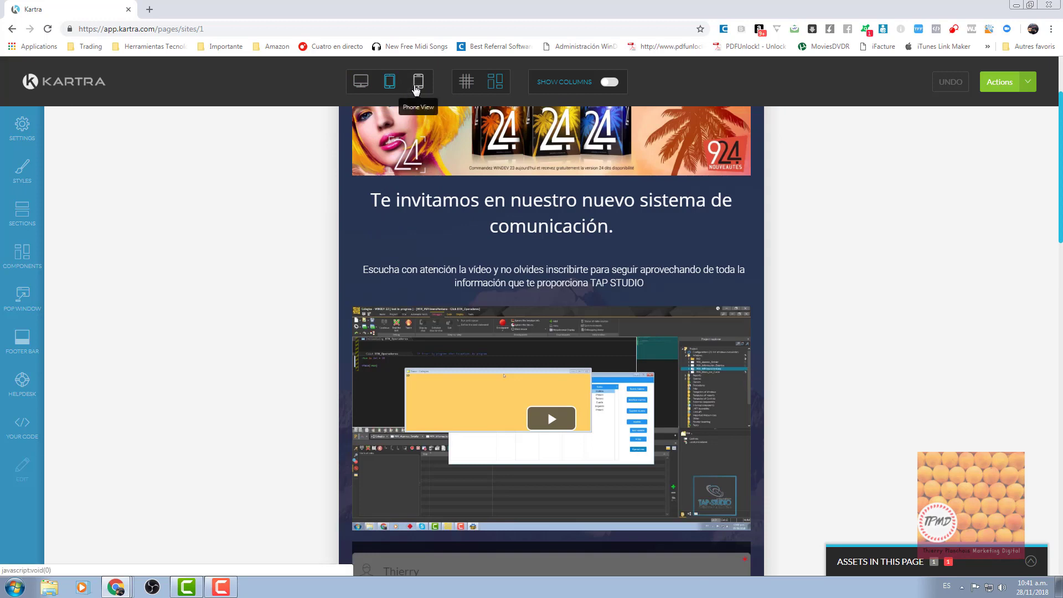
{"action": "left_click", "coordinate": [417, 90]}
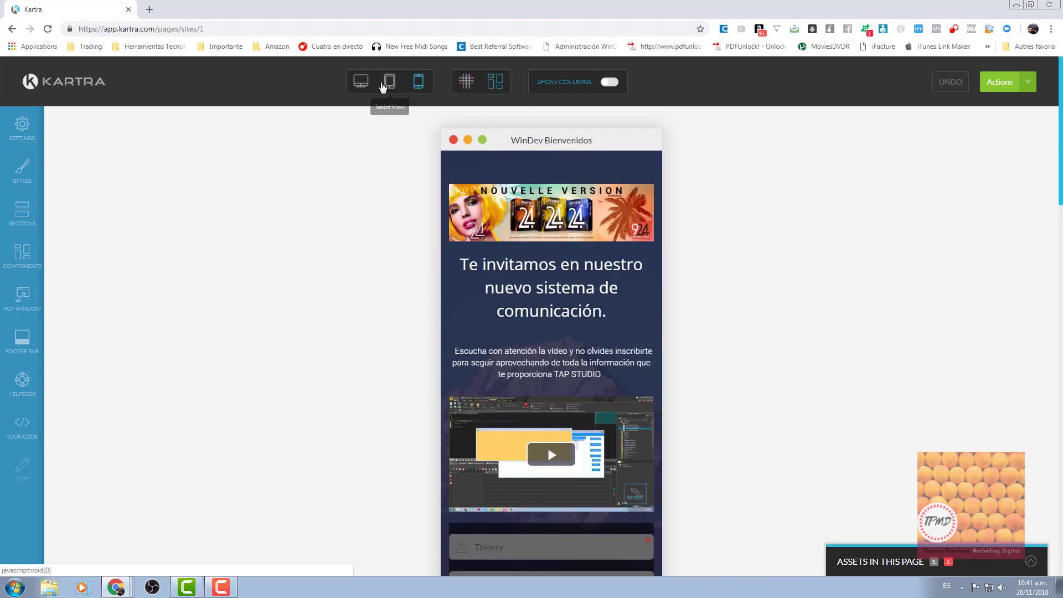
{"action": "left_click", "coordinate": [361, 86]}
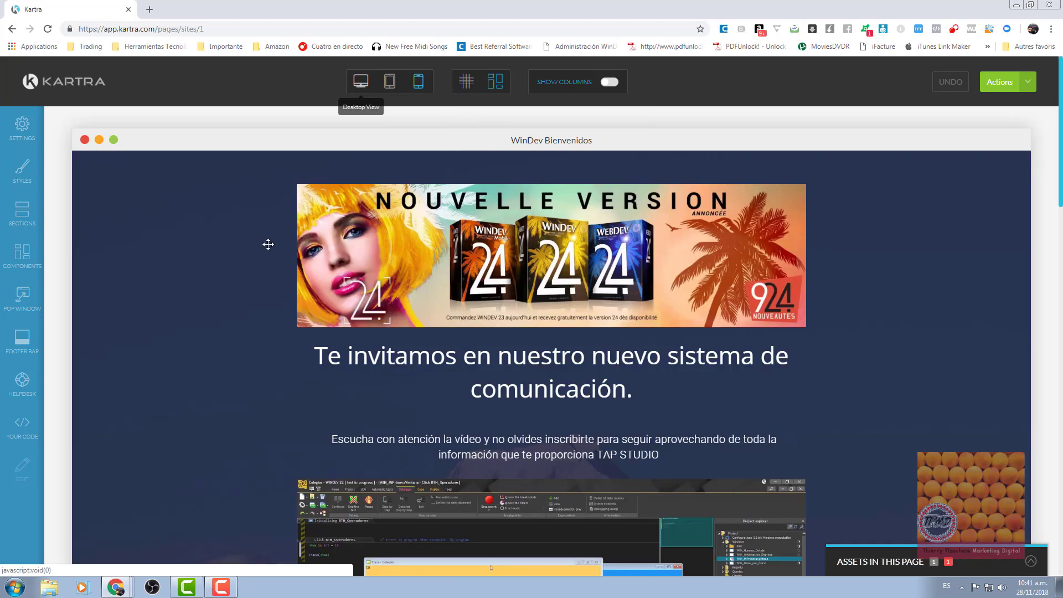
Step: Review the page settings and general page styles, and examine the available section block templates
{"action": "left_click", "coordinate": [17, 131]}
{"action": "left_click", "coordinate": [22, 169]}
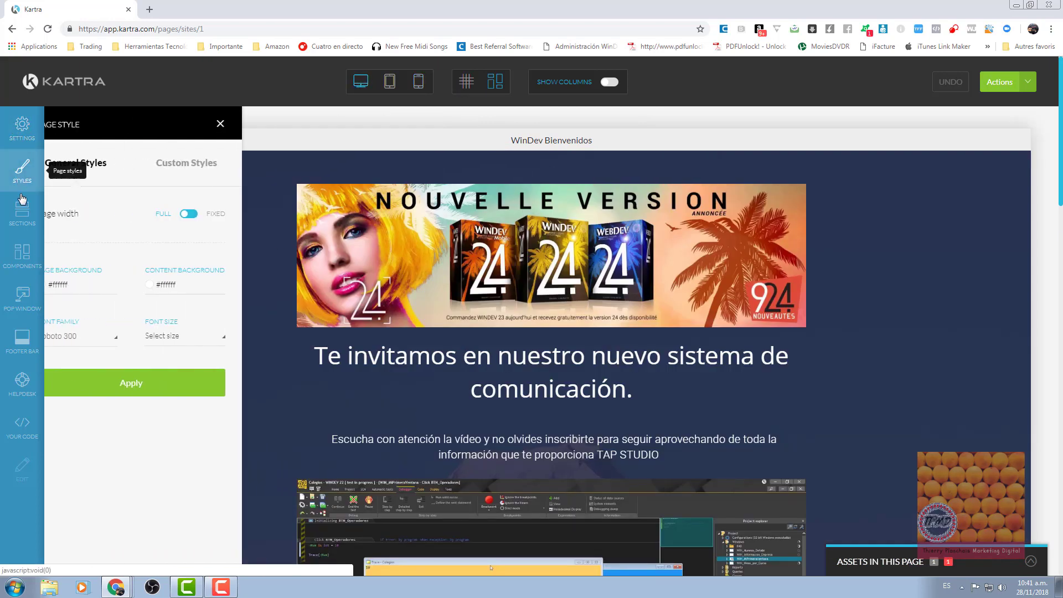
{"action": "left_click", "coordinate": [22, 213]}
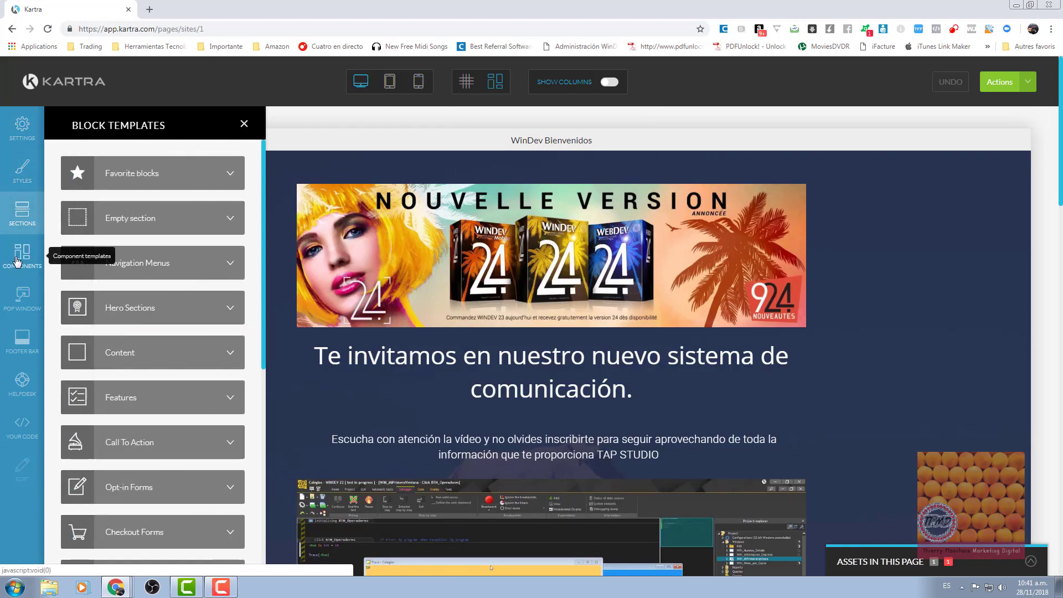
Step: Review the component templates including the column layouts, the landing pop-up options and the footer alert bar designs
{"action": "left_click", "coordinate": [17, 259]}
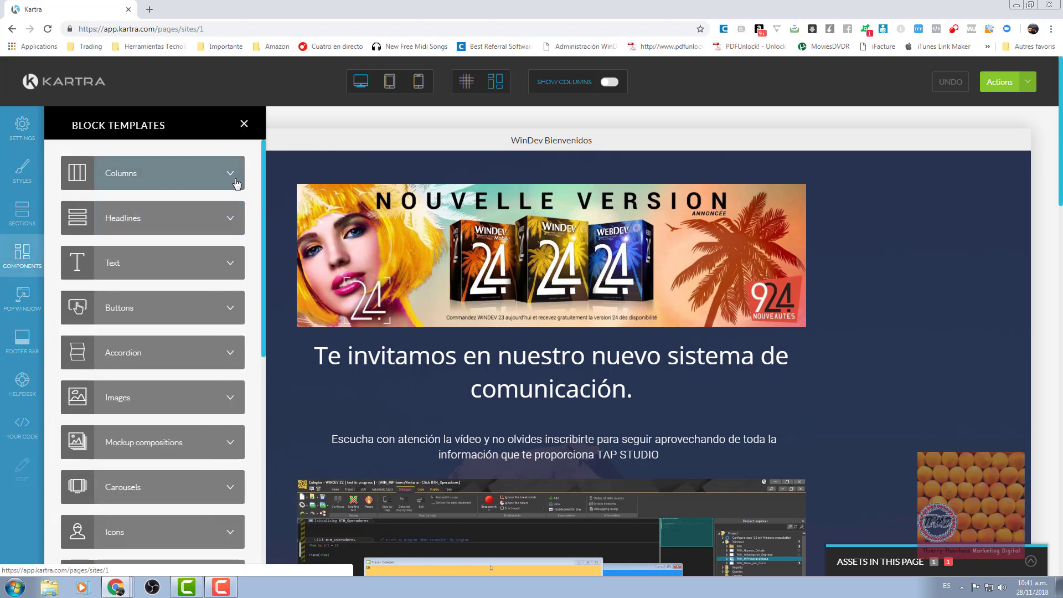
{"action": "left_click", "coordinate": [235, 176]}
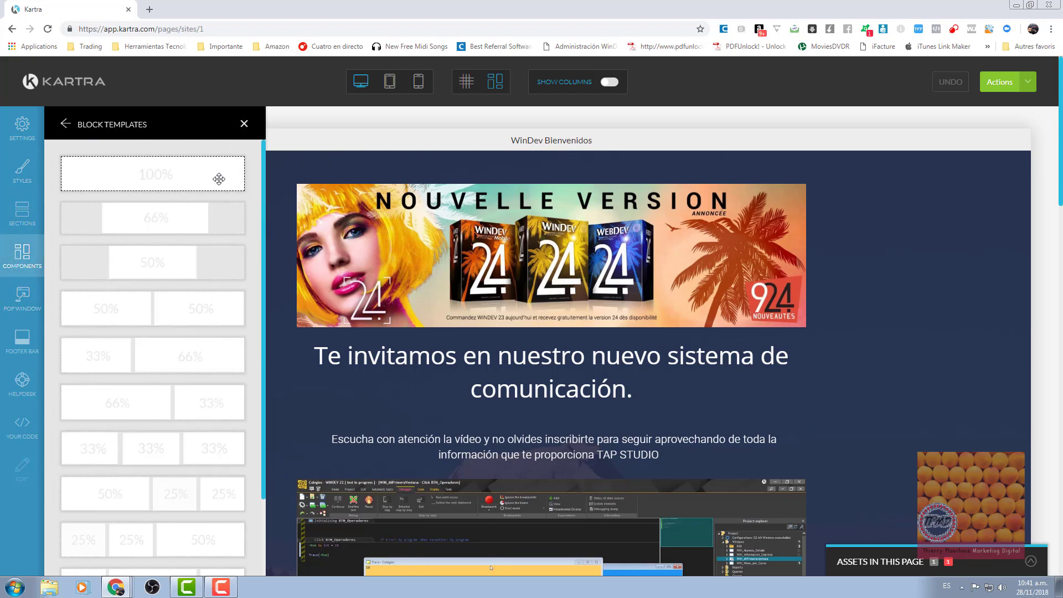
{"action": "left_click", "coordinate": [23, 299]}
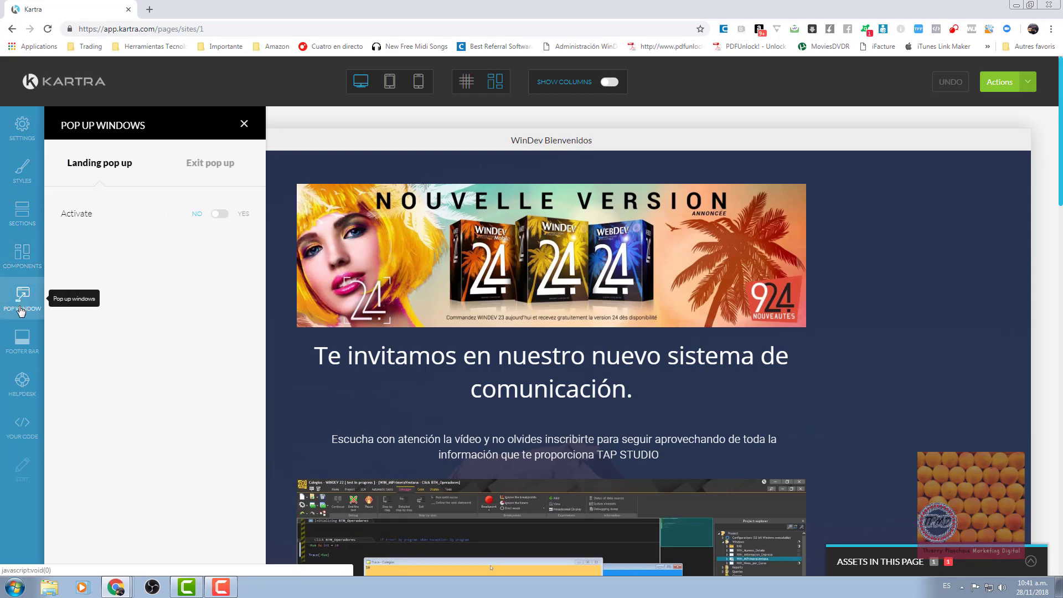
{"action": "left_click", "coordinate": [24, 341]}
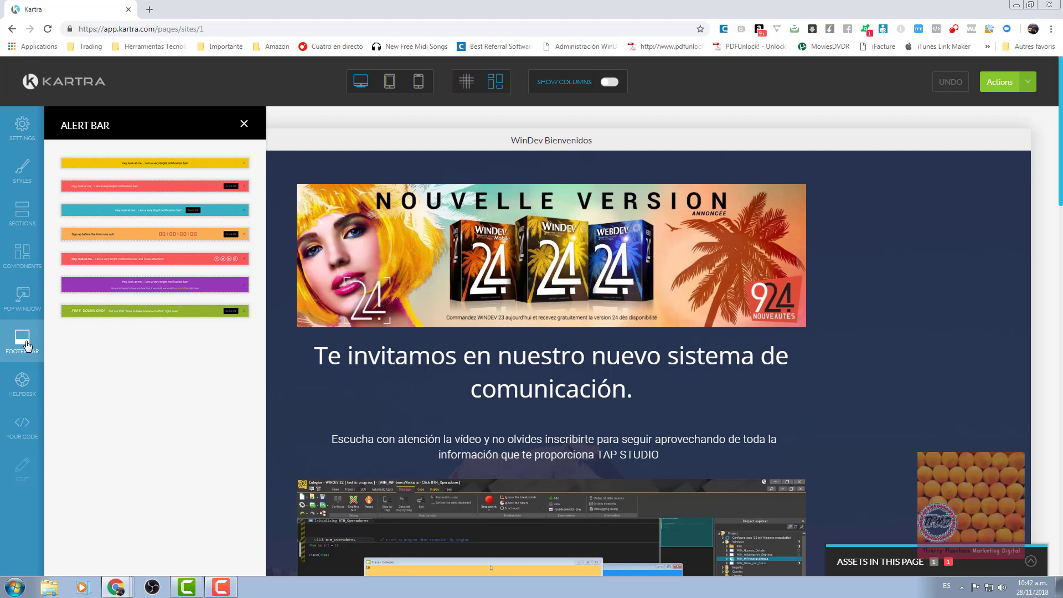
Step: Review the configuration options of the banner image and the headline, close them, and check the landing pop-up setting
{"action": "mouse_move", "coordinate": [788, 299]}
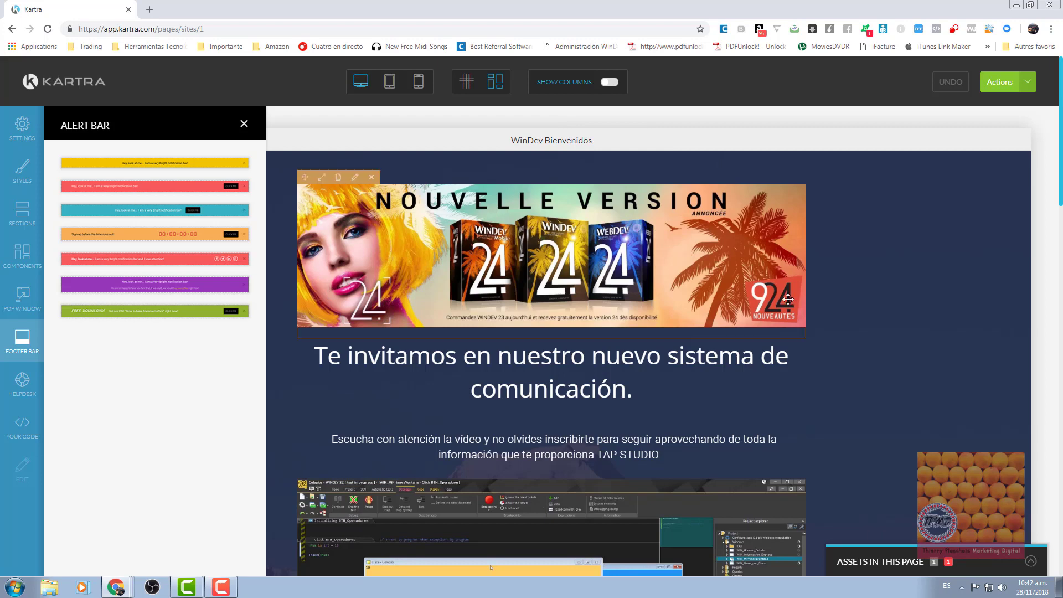
{"action": "left_click", "coordinate": [355, 178]}
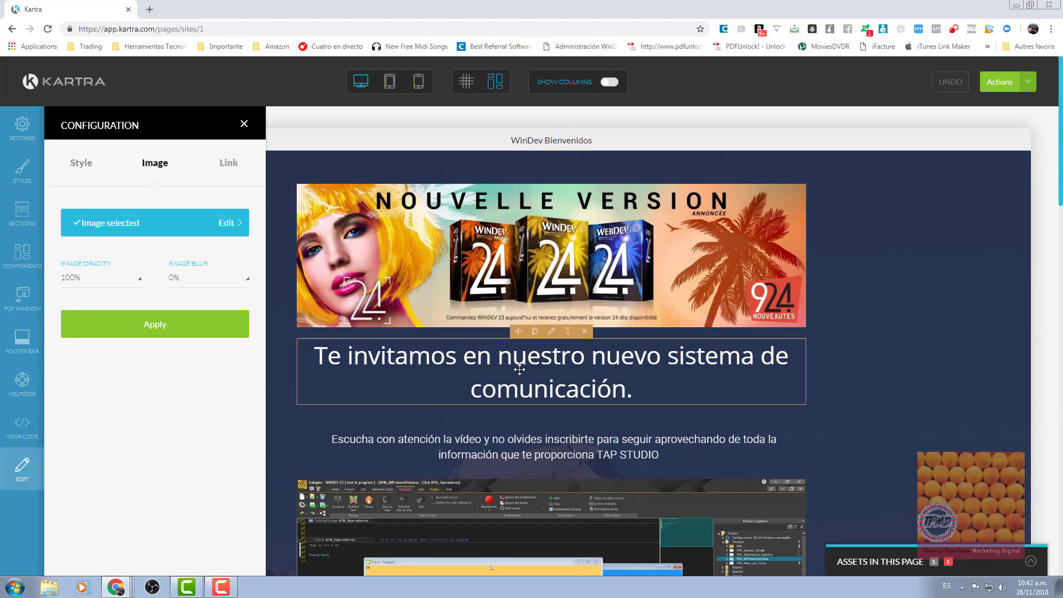
{"action": "left_click", "coordinate": [552, 333]}
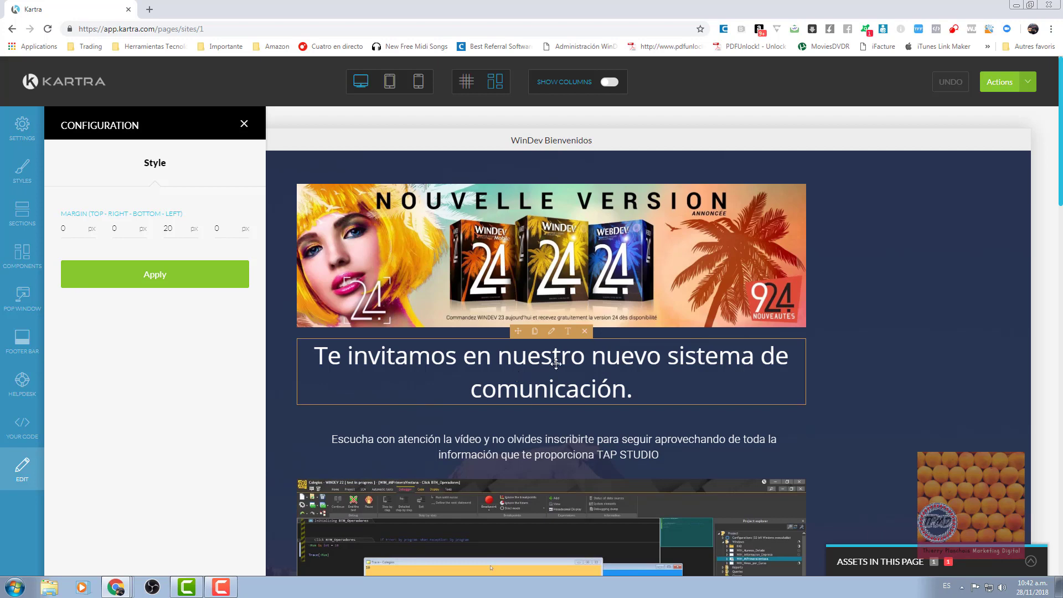
{"action": "scroll", "coordinate": [554, 360], "scroll_direction": "down", "scroll_amount": 9}
{"action": "scroll", "coordinate": [556, 364], "scroll_direction": "down", "scroll_amount": 3}
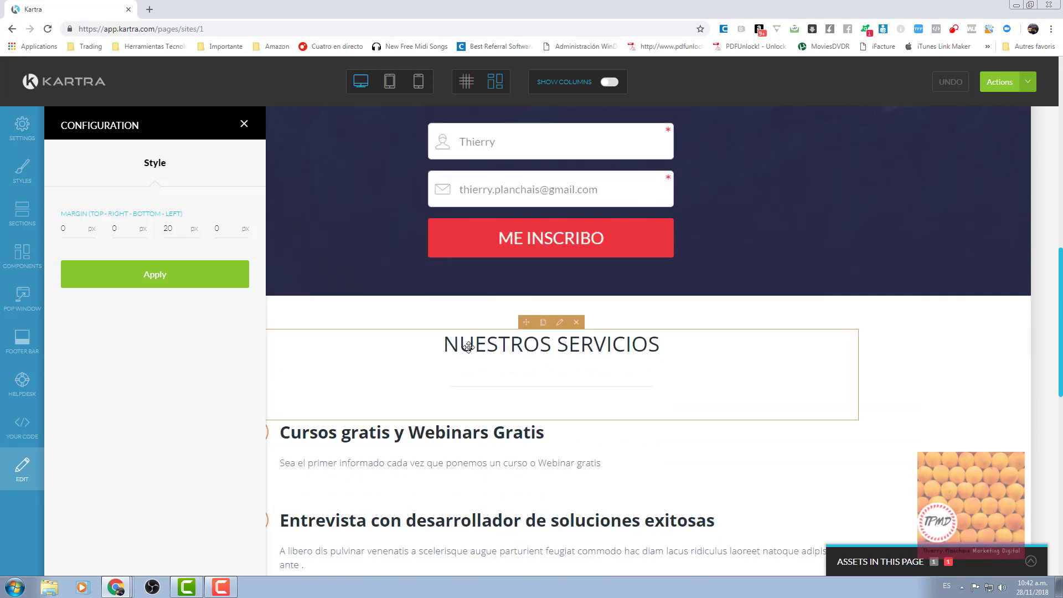
{"action": "left_click", "coordinate": [114, 279]}
{"action": "left_click", "coordinate": [244, 124]}
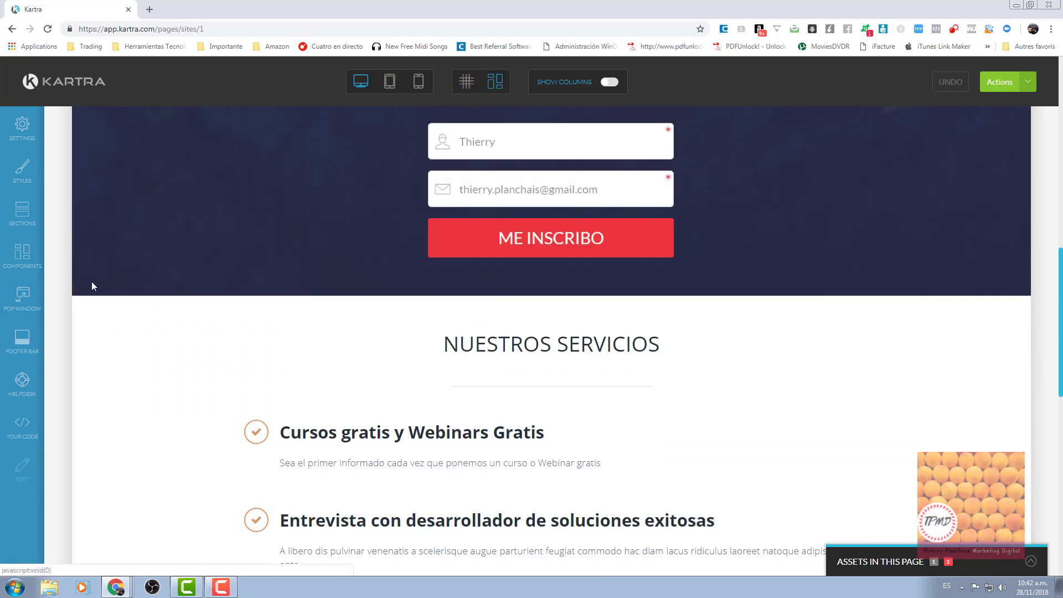
{"action": "left_click", "coordinate": [21, 299]}
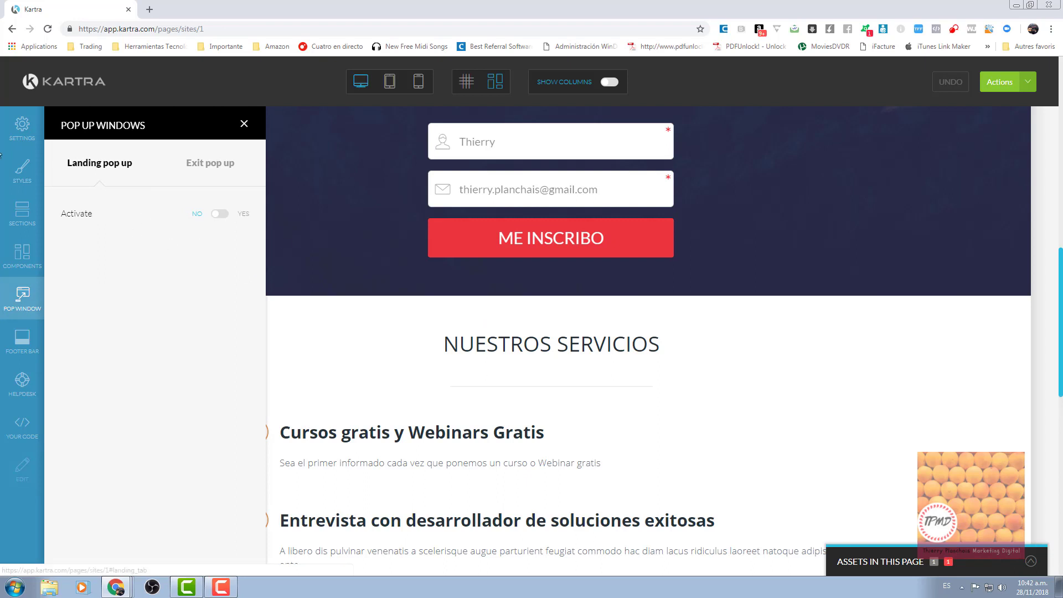
Step: Leave the page builder for the pages section and review the page analytics and the visitor analytics with its scroll analysis
{"action": "left_click", "coordinate": [60, 90]}
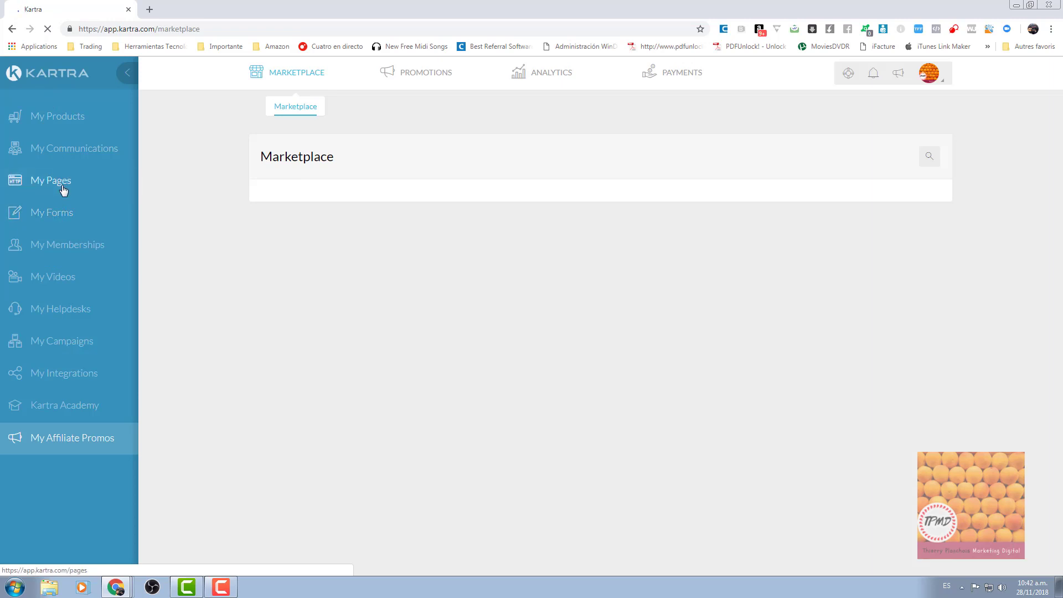
{"action": "left_click", "coordinate": [63, 187]}
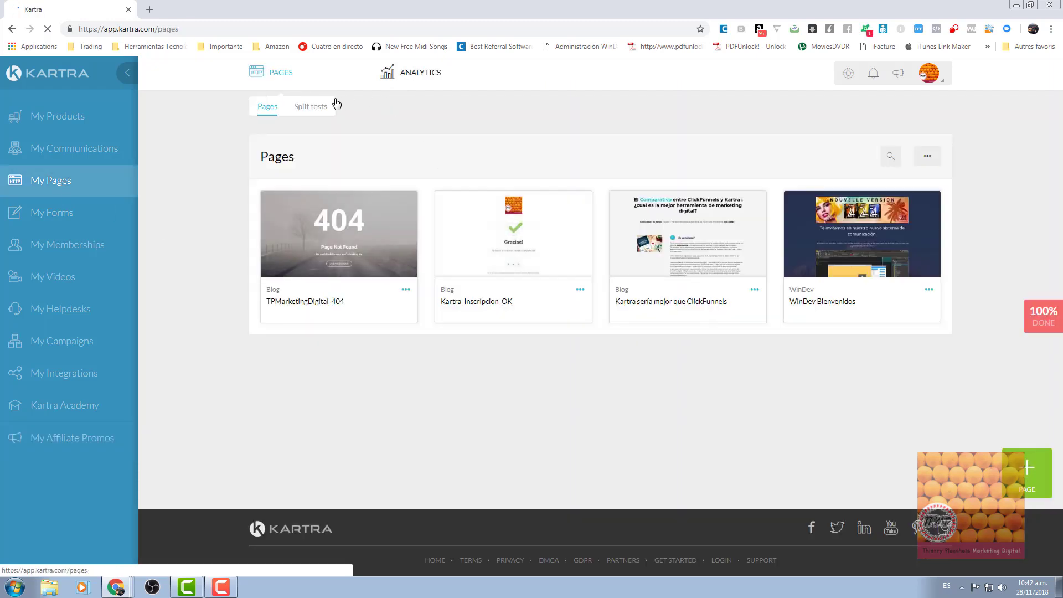
{"action": "mouse_move", "coordinate": [422, 79]}
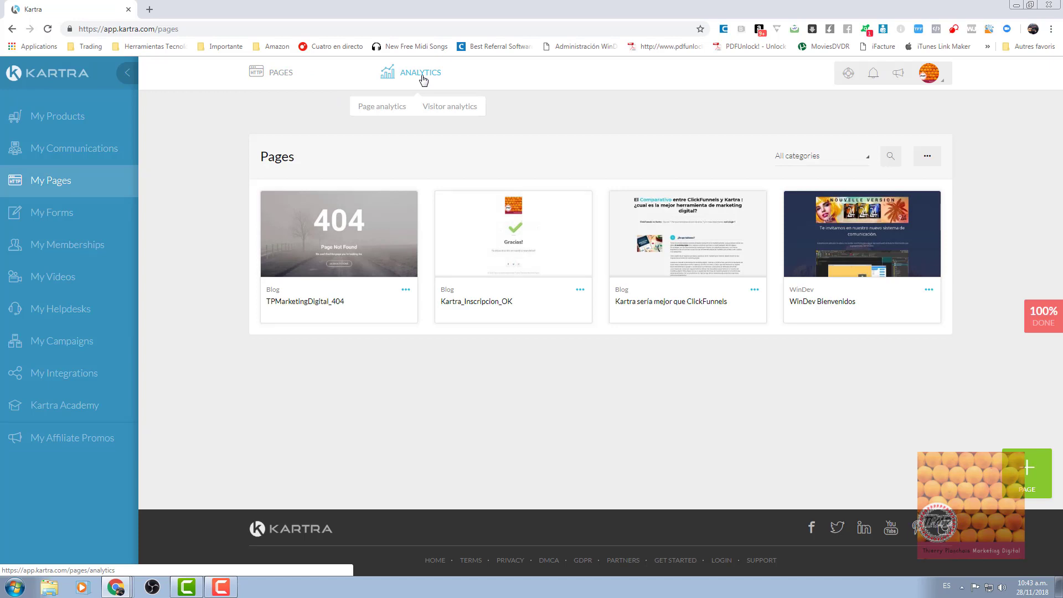
{"action": "left_click", "coordinate": [413, 80]}
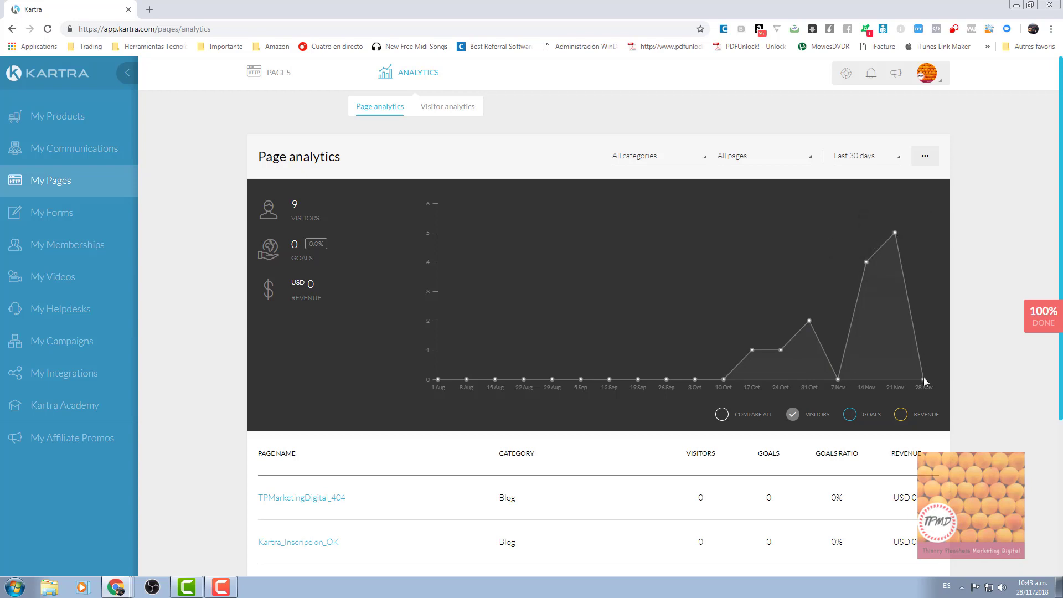
{"action": "left_click", "coordinate": [441, 111]}
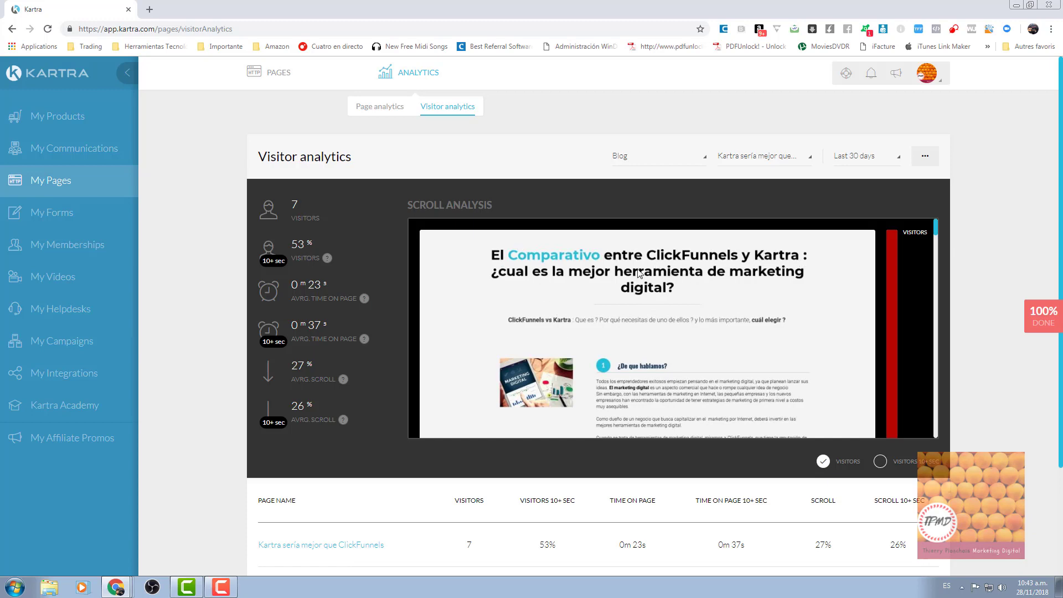
{"action": "scroll", "coordinate": [641, 288], "scroll_direction": "down", "scroll_amount": 10}
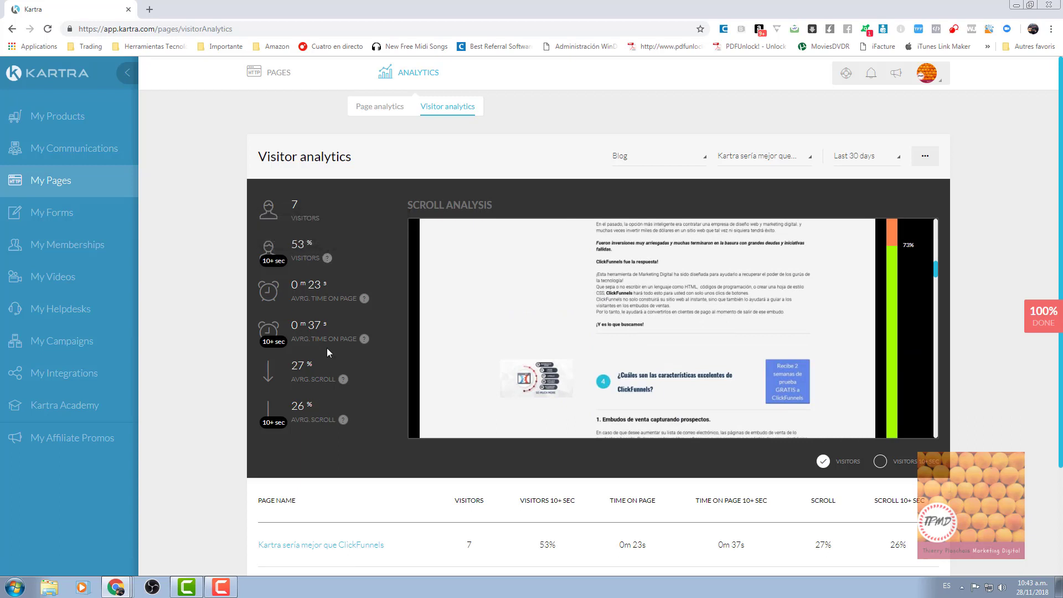
Step: Review the subscription forms, the lead lists, and the membership and portal overviews
{"action": "left_click", "coordinate": [43, 218]}
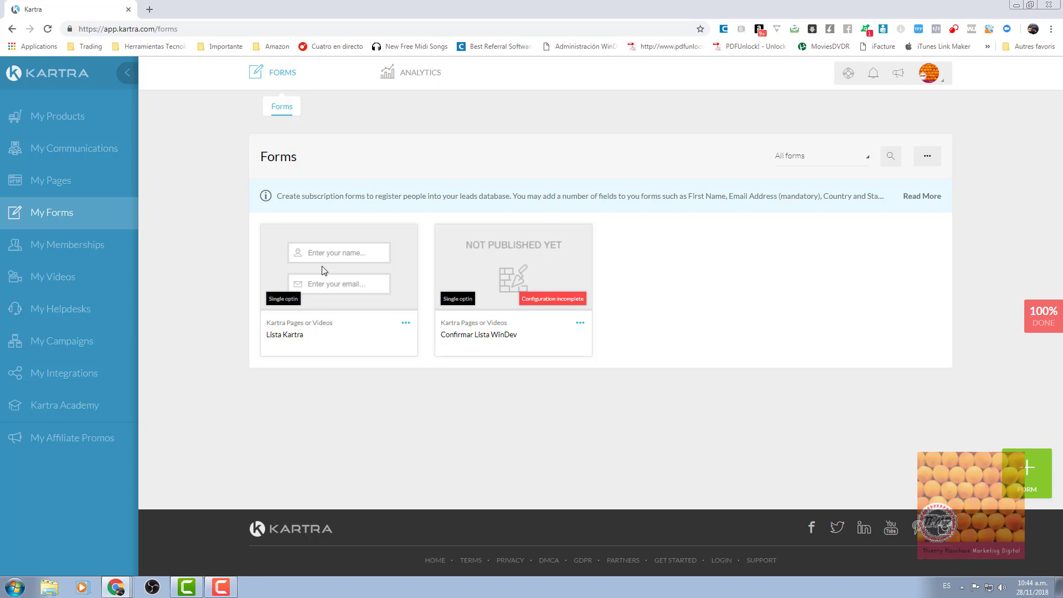
{"action": "left_click", "coordinate": [58, 148]}
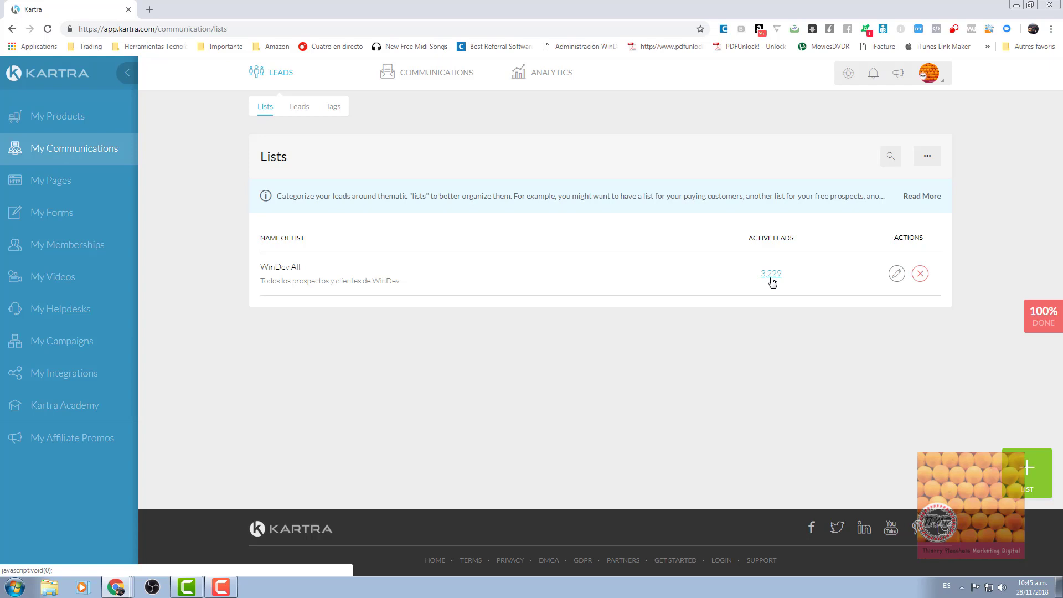
{"action": "left_click", "coordinate": [45, 248]}
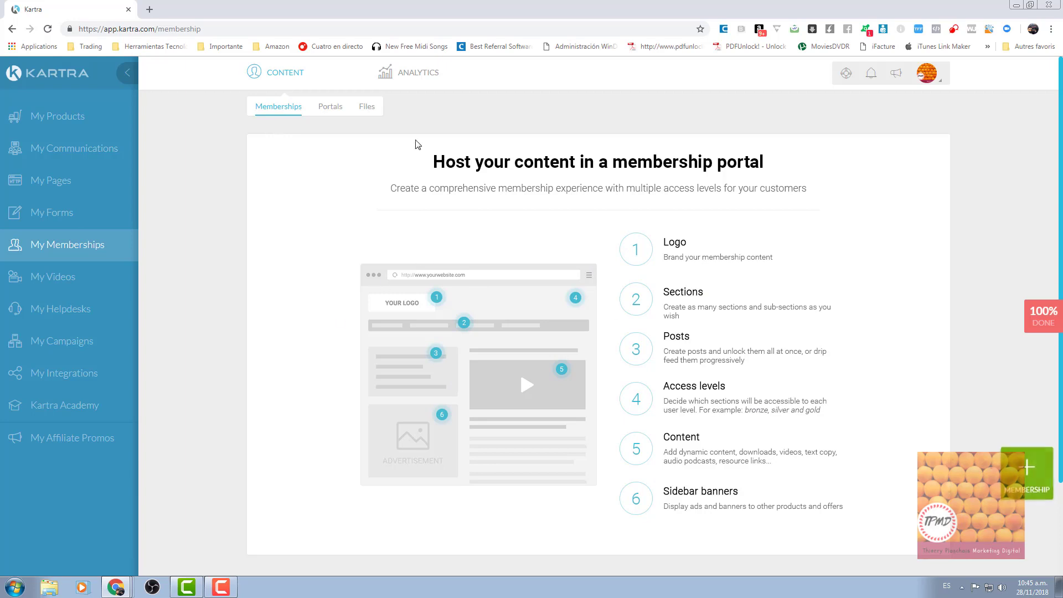
{"action": "left_click", "coordinate": [332, 108]}
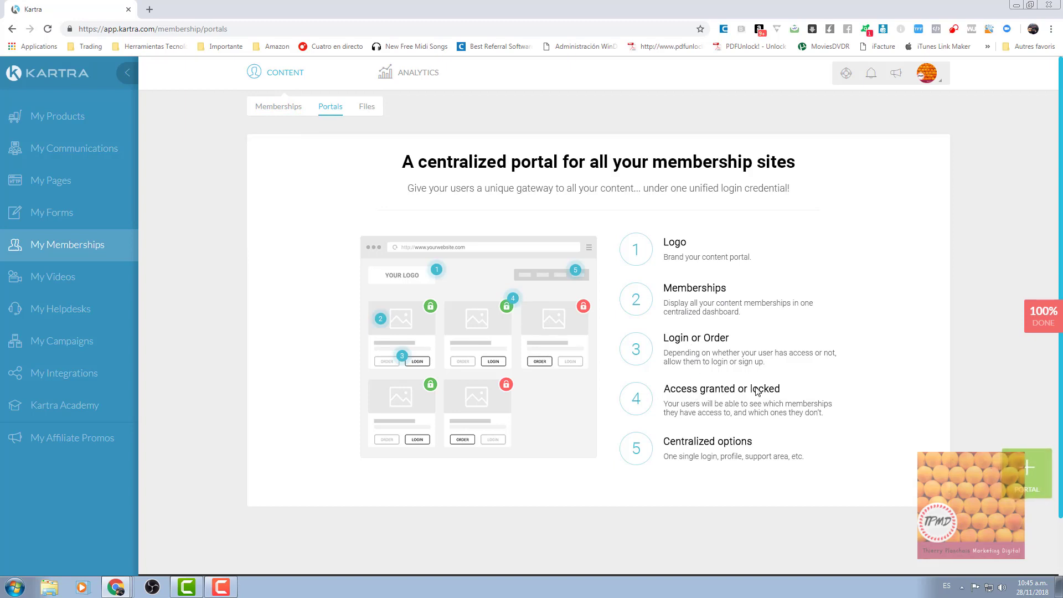
Step: Delete the hosted file WinDev Mobile Android 3.3.mp4 from the membership files
{"action": "left_click", "coordinate": [368, 113]}
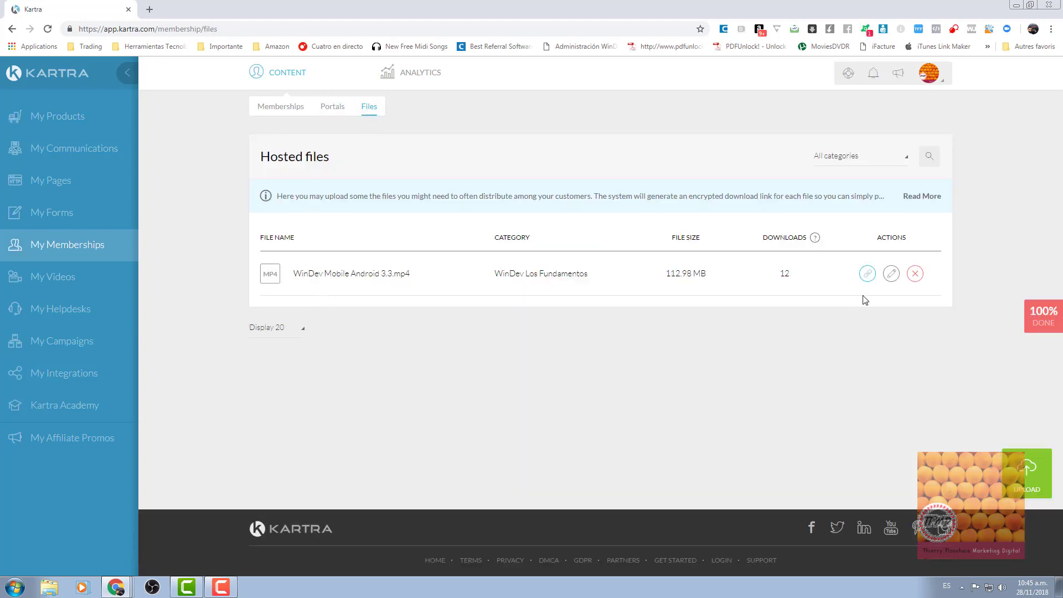
{"action": "left_click", "coordinate": [913, 275]}
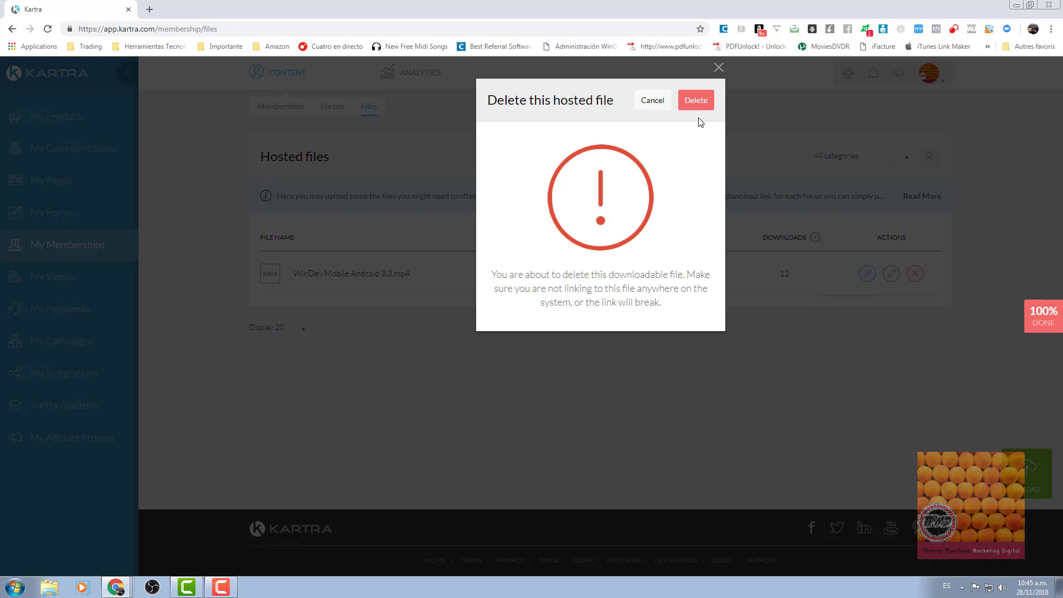
{"action": "left_click", "coordinate": [696, 107]}
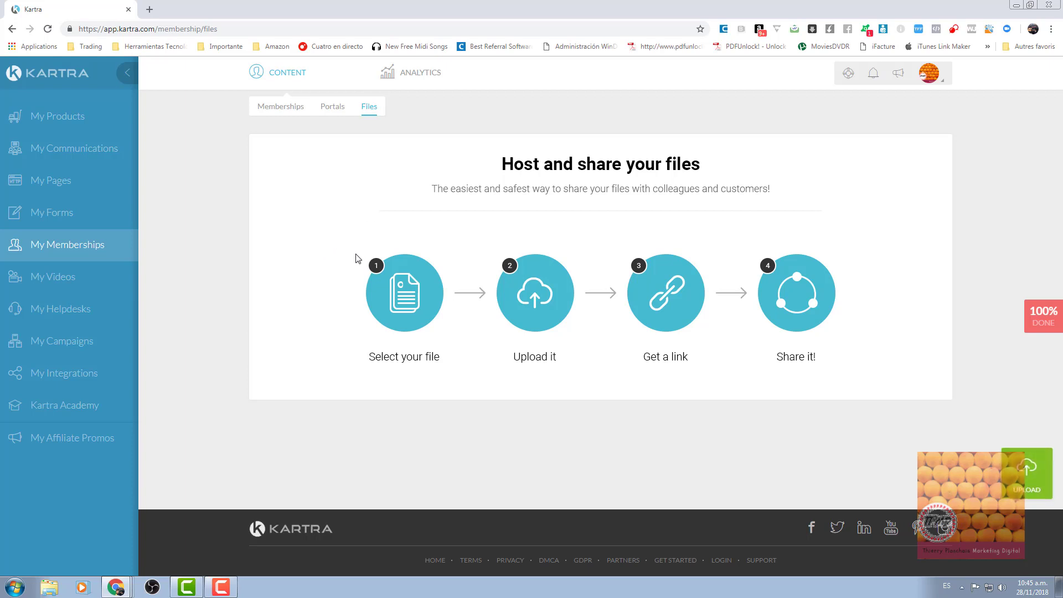
Step: Review the membership analytics, and the overviews of the video engine and the video playlists
{"action": "mouse_move", "coordinate": [425, 77]}
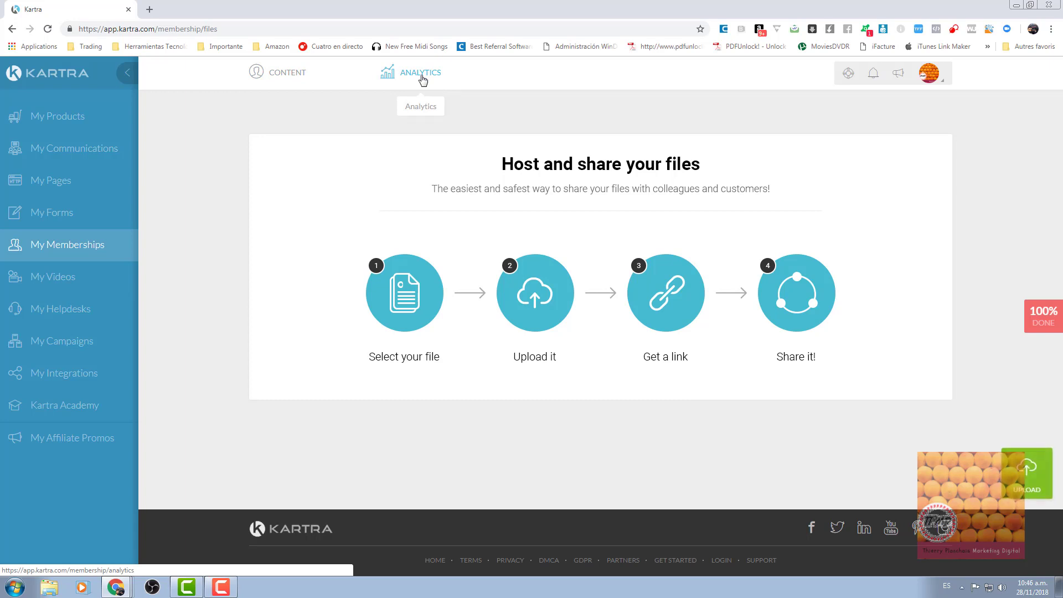
{"action": "left_click", "coordinate": [432, 113]}
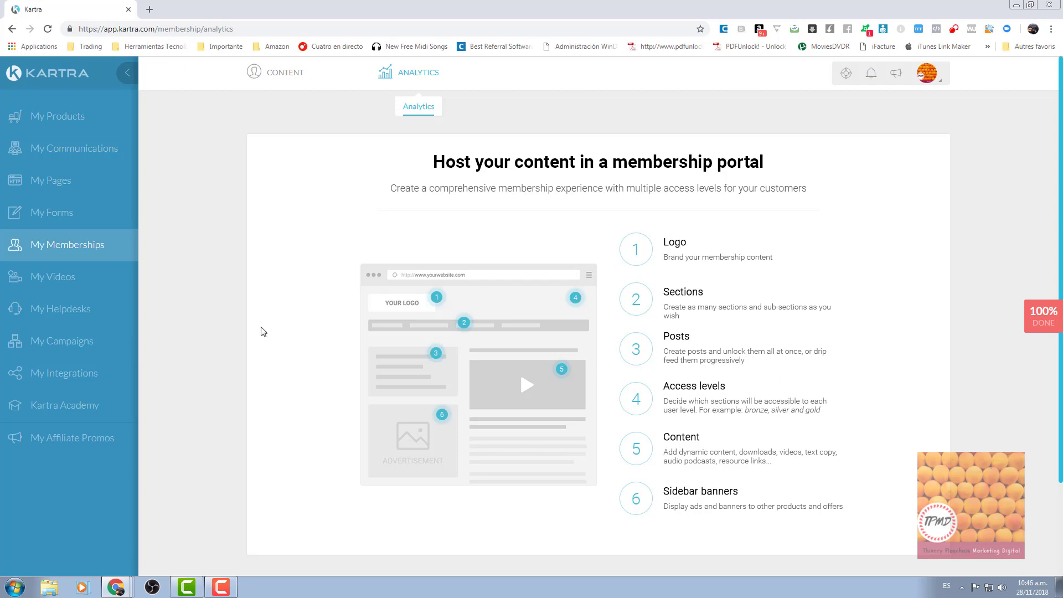
{"action": "left_click", "coordinate": [44, 283]}
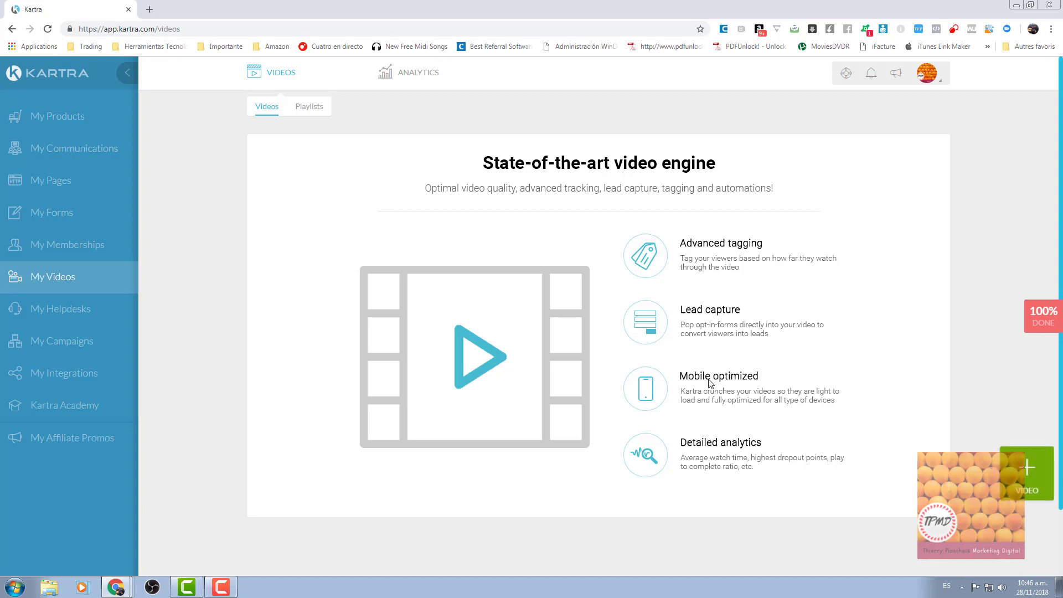
{"action": "left_click", "coordinate": [309, 114]}
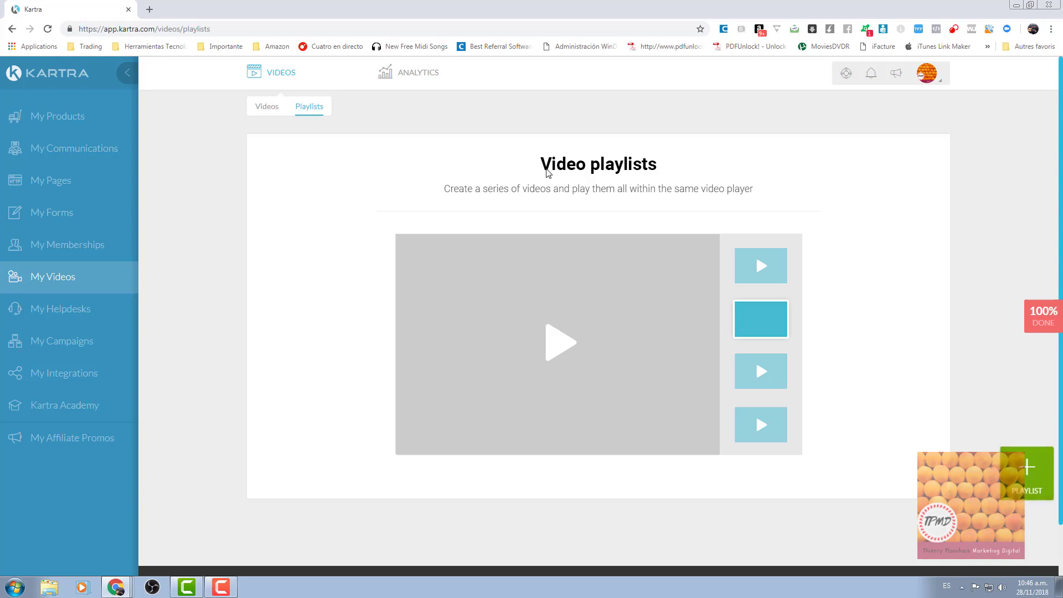
{"action": "mouse_move", "coordinate": [403, 89]}
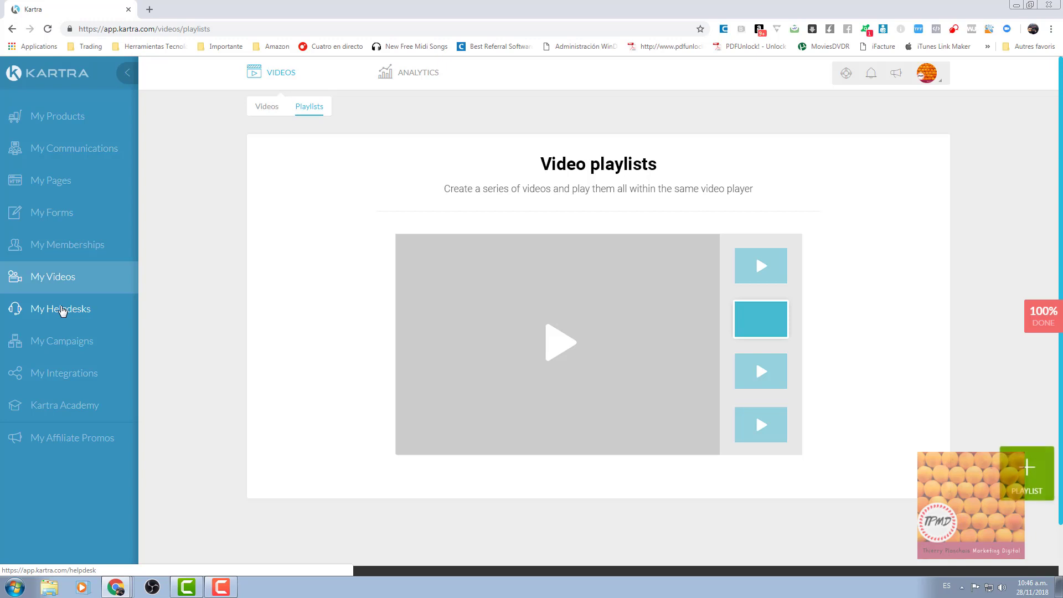
Step: Review the helpdesk overview and the explanation of how marketing campaigns are created and shared with a code
{"action": "left_click", "coordinate": [63, 309]}
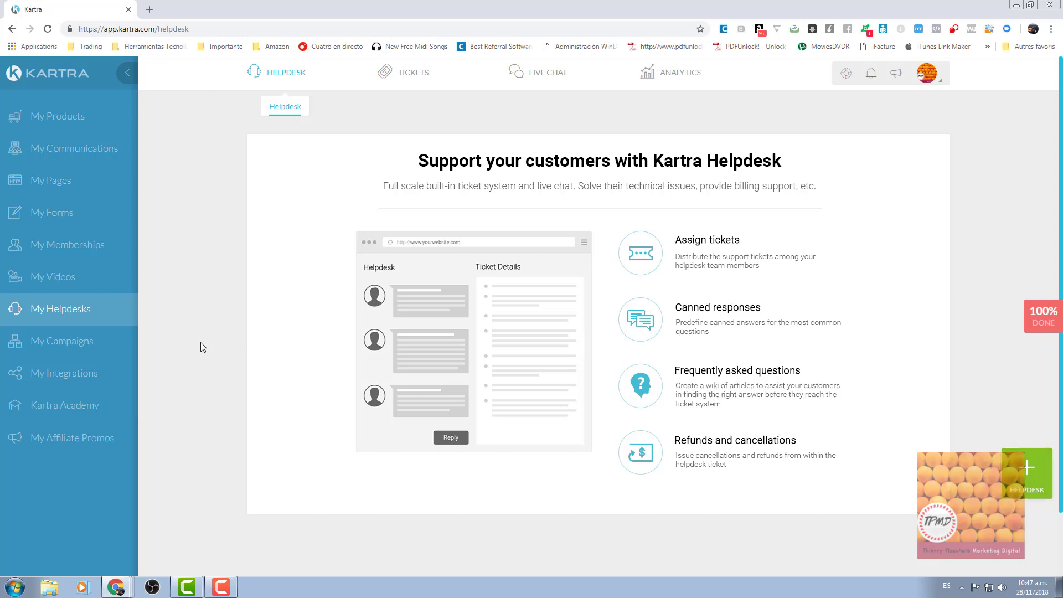
{"action": "left_click", "coordinate": [76, 347]}
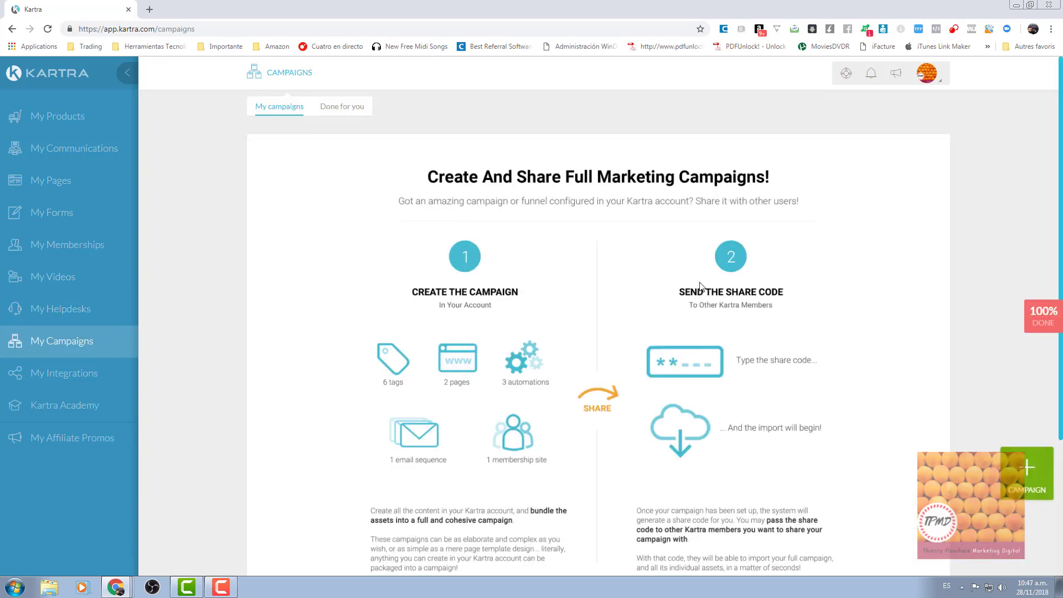
{"action": "scroll", "coordinate": [641, 298], "scroll_direction": "down", "scroll_amount": 1}
{"action": "scroll", "coordinate": [641, 298], "scroll_direction": "up", "scroll_amount": 1}
{"action": "scroll", "coordinate": [738, 333], "scroll_direction": "down", "scroll_amount": 2}
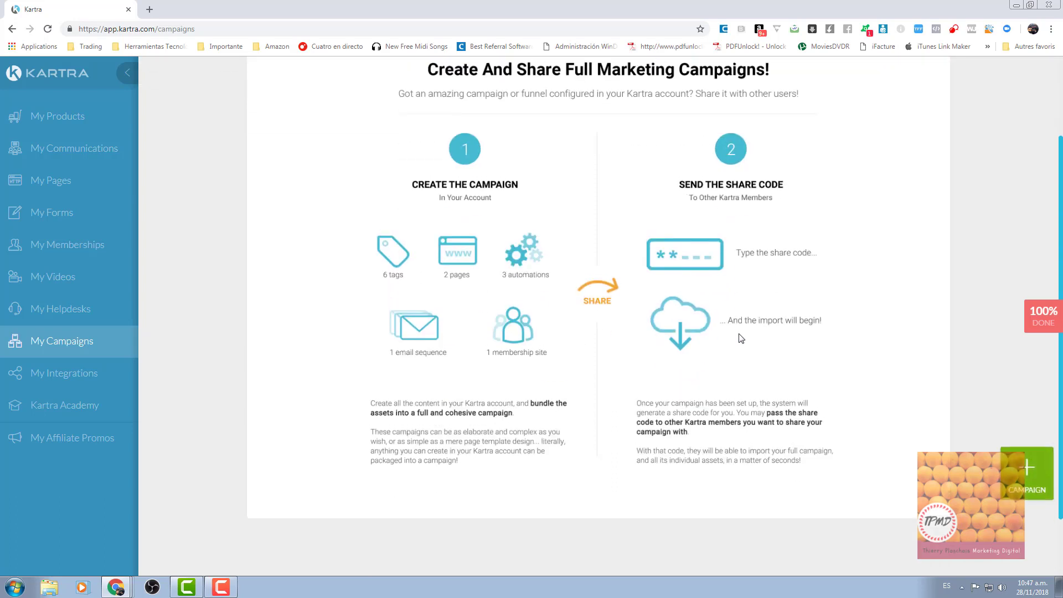
{"action": "scroll", "coordinate": [739, 332], "scroll_direction": "up", "scroll_amount": 2}
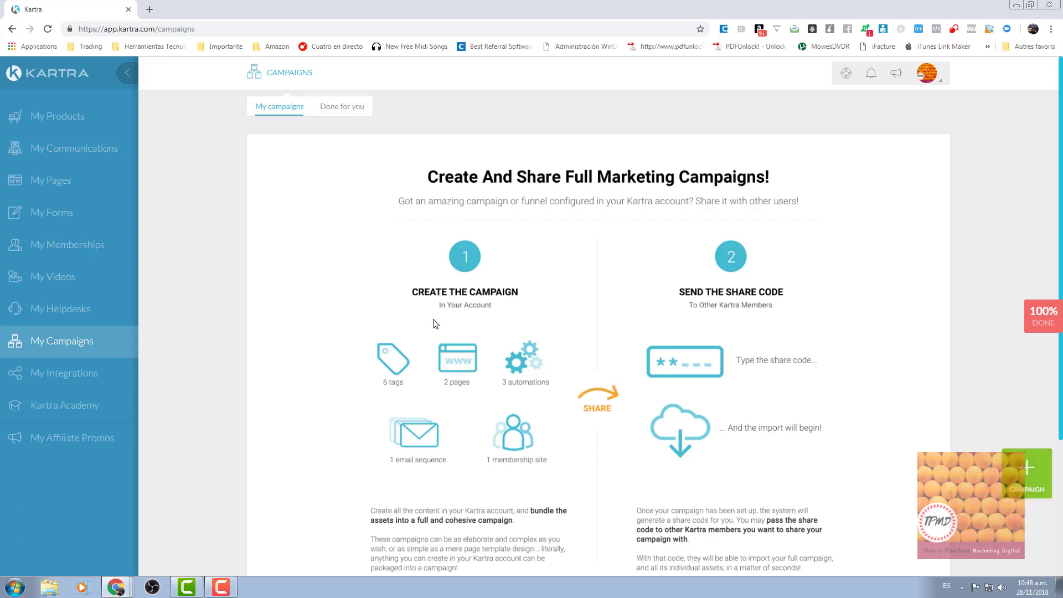
Step: Browse the done-for-you campaigns, skim the Quick Launch video by skipping to 1:20, 2:58 and its funnel diagram, and close it
{"action": "left_click", "coordinate": [341, 115]}
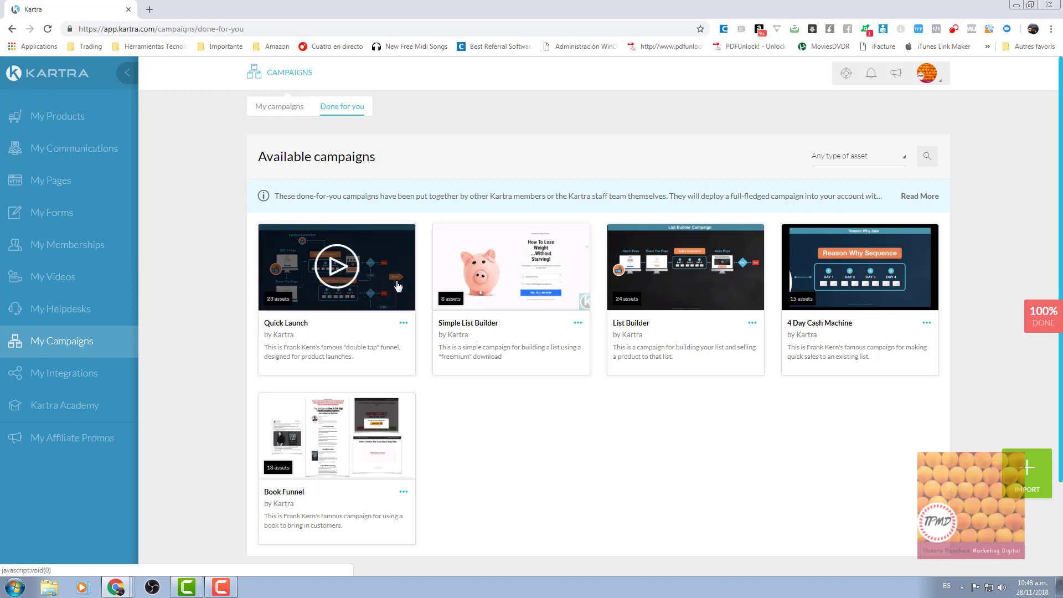
{"action": "left_click", "coordinate": [352, 266]}
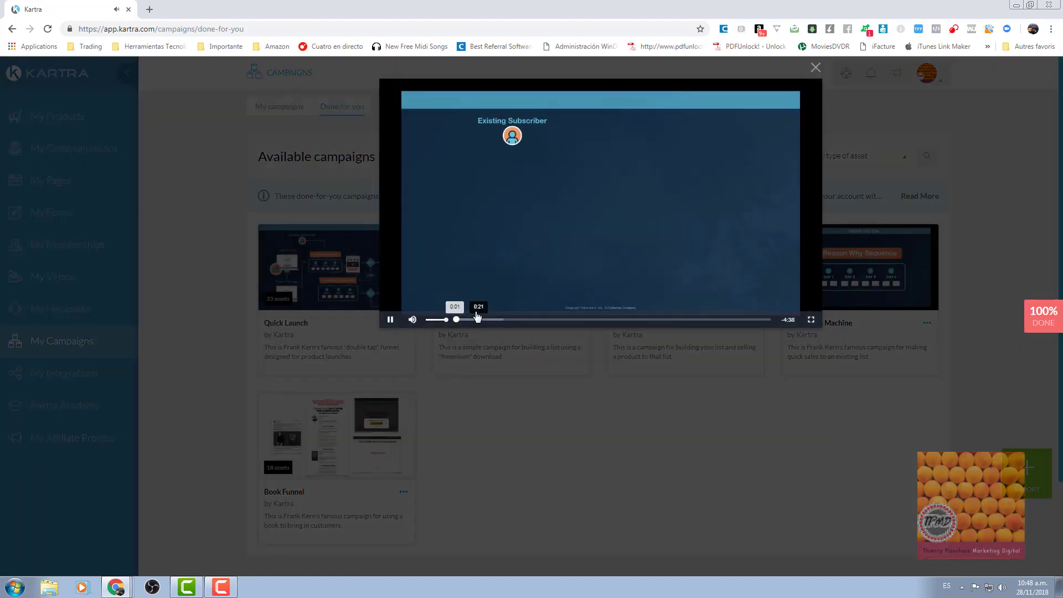
{"action": "left_click", "coordinate": [391, 319]}
{"action": "left_click", "coordinate": [529, 320]}
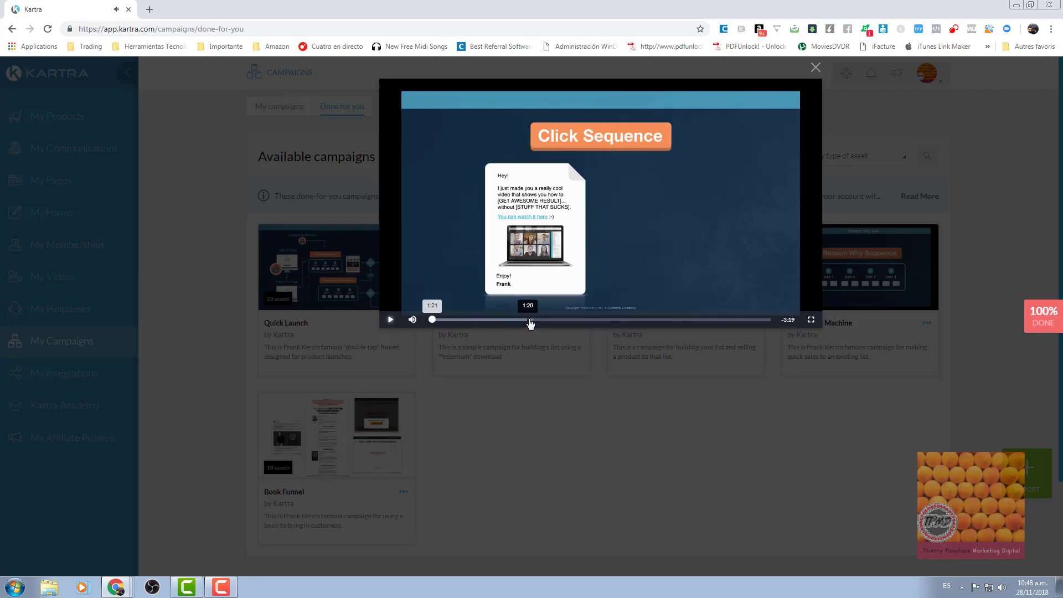
{"action": "left_click", "coordinate": [649, 321]}
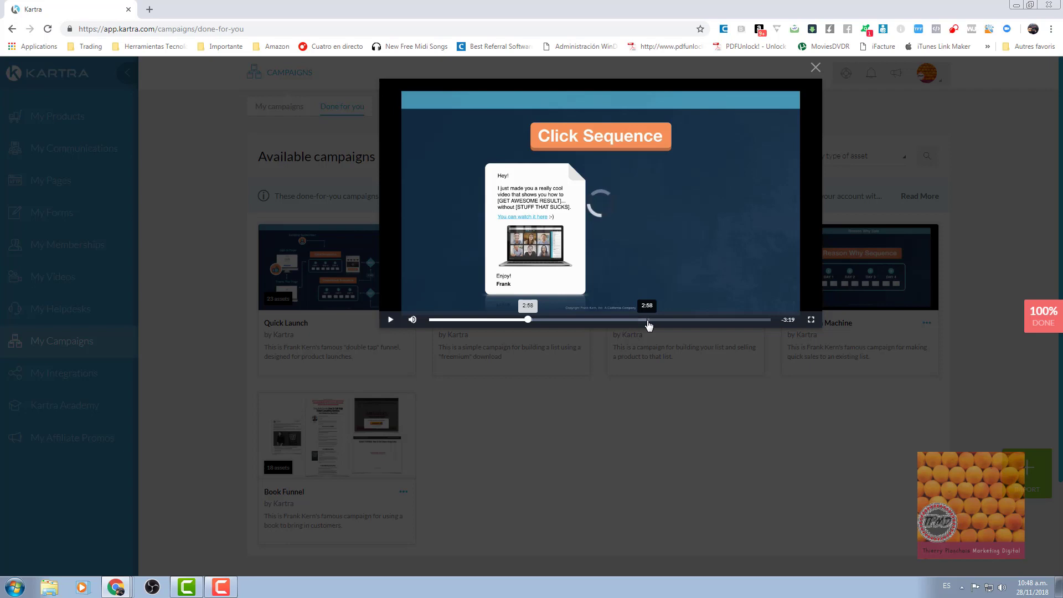
{"action": "left_click", "coordinate": [713, 321]}
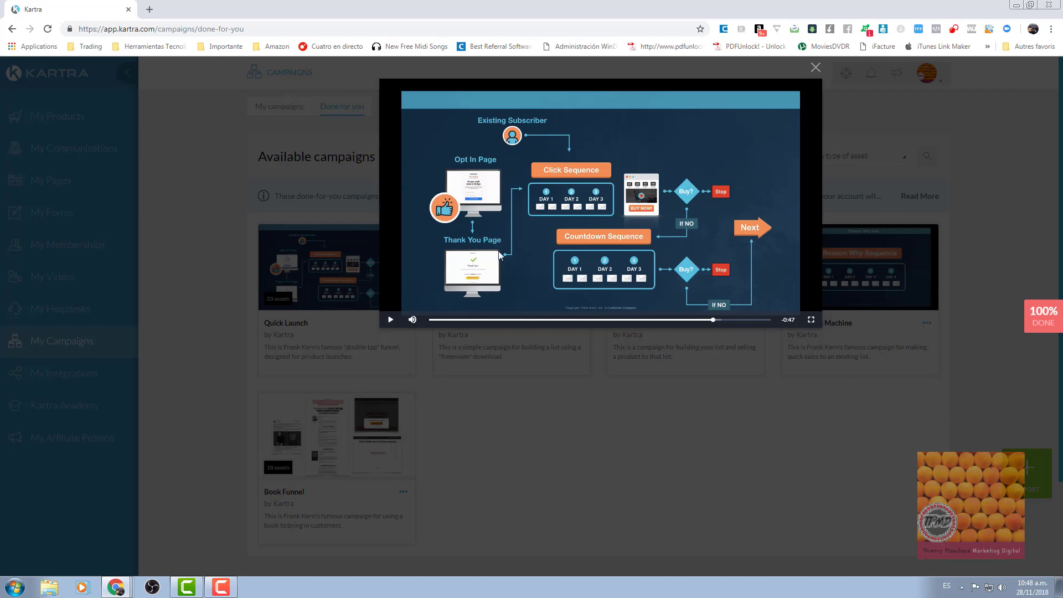
{"action": "left_click", "coordinate": [815, 69]}
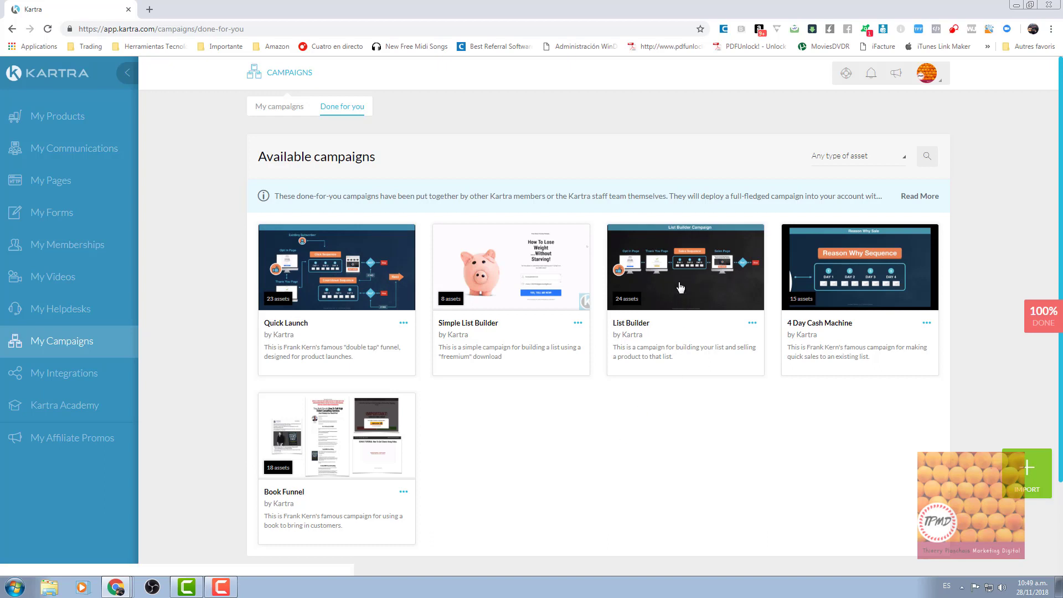
{"action": "mouse_move", "coordinate": [681, 286]}
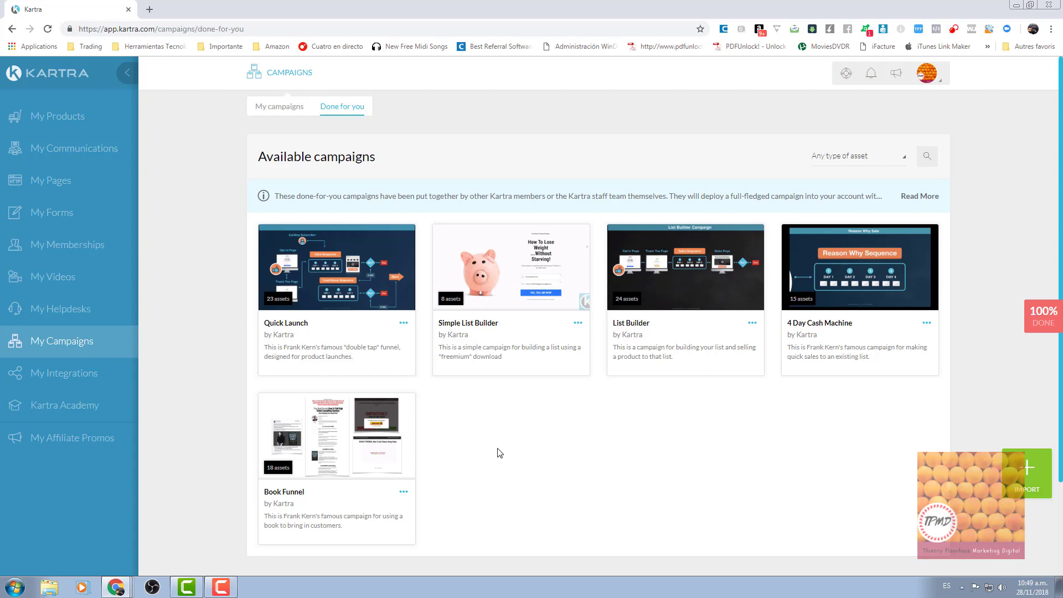
Step: Open the third-party integrations and filter them by Payment, and after that by Membership
{"action": "left_click", "coordinate": [64, 379]}
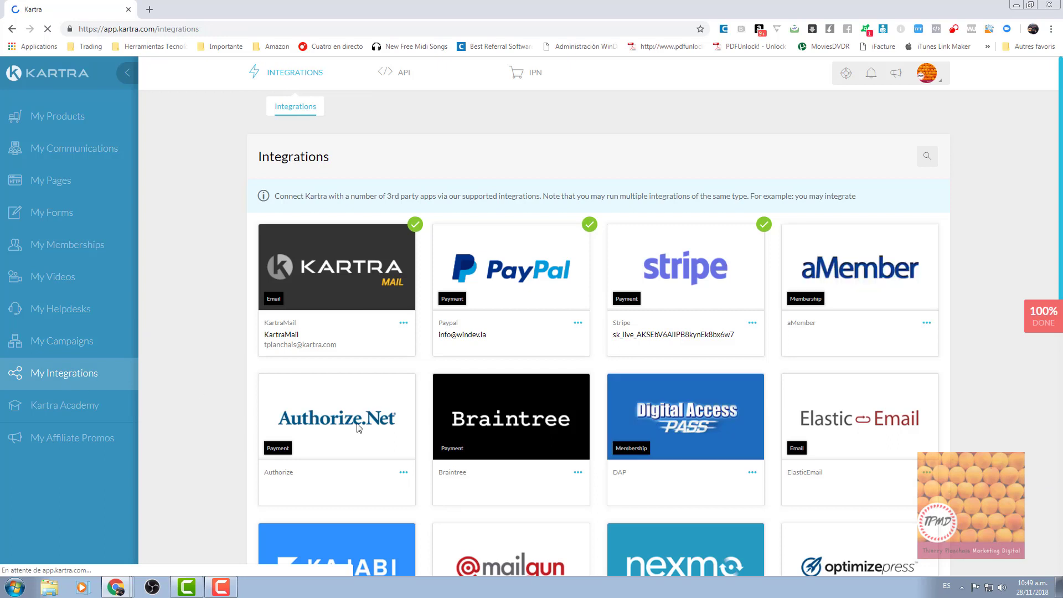
{"action": "scroll", "coordinate": [393, 275], "scroll_direction": "down", "scroll_amount": 1}
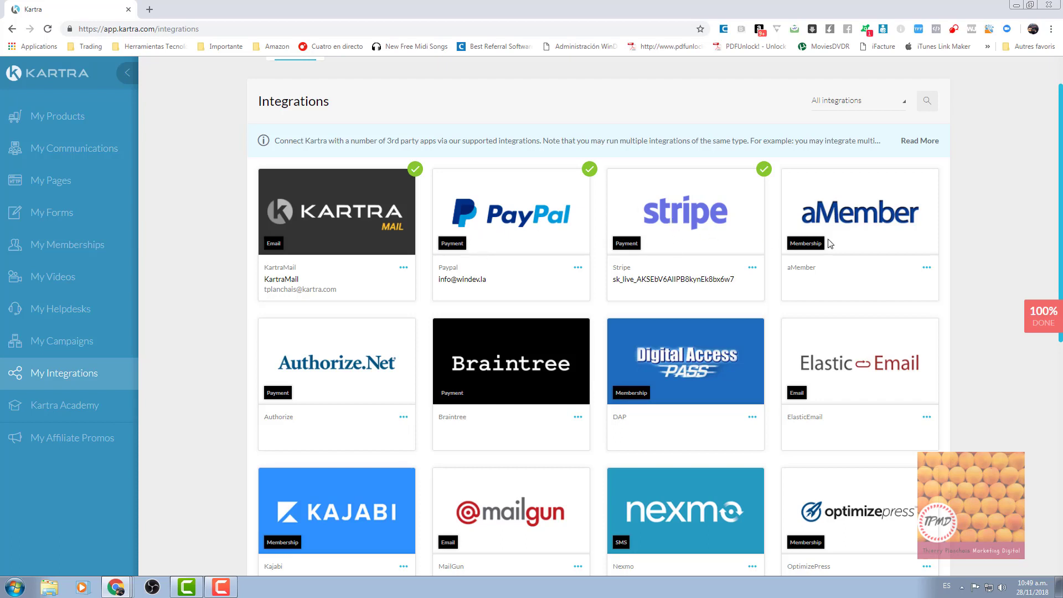
{"action": "left_click", "coordinate": [825, 104]}
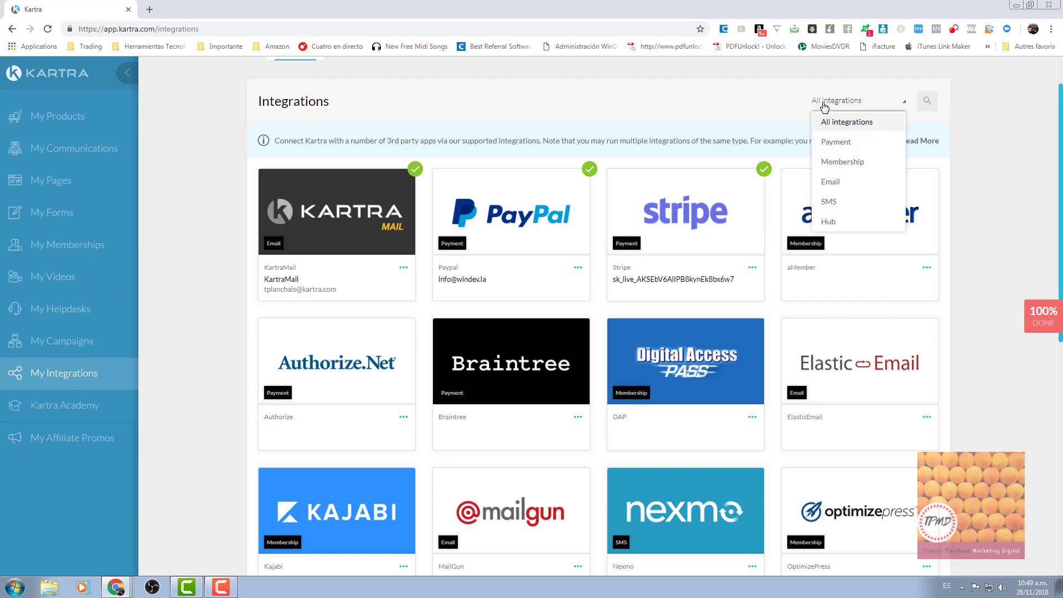
{"action": "left_click", "coordinate": [828, 143]}
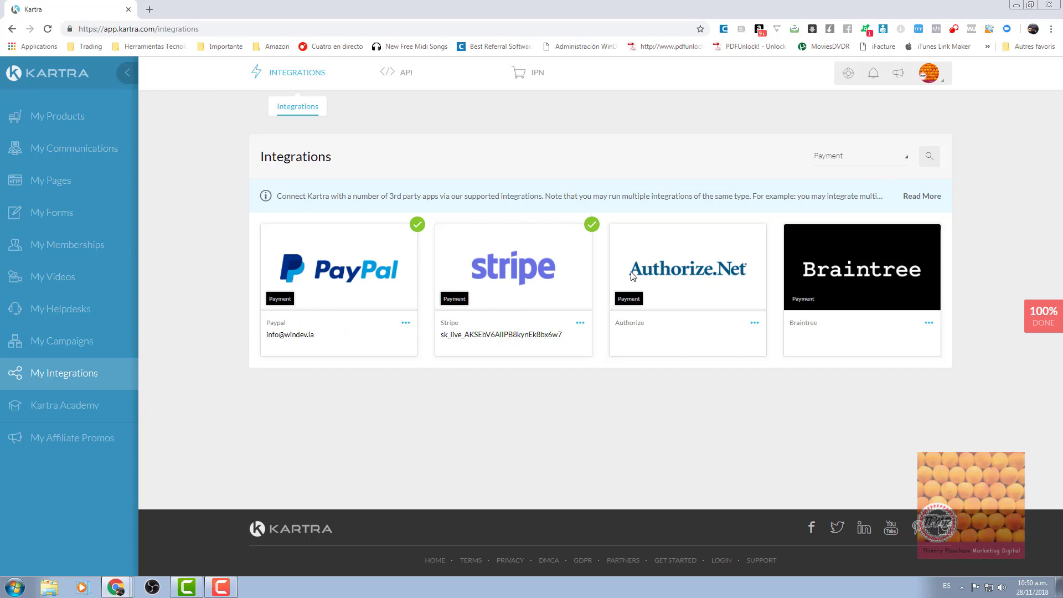
{"action": "left_click", "coordinate": [842, 159]}
{"action": "left_click", "coordinate": [843, 219]}
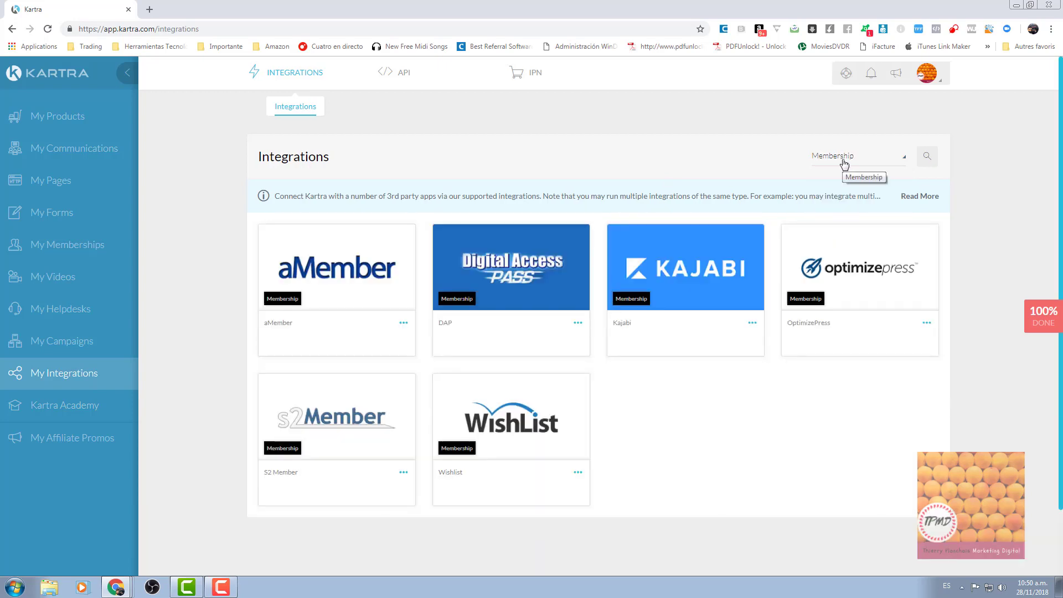
Step: Filter the integrations by SMS and by Hub, and restore the view of all integrations
{"action": "left_click", "coordinate": [843, 161]}
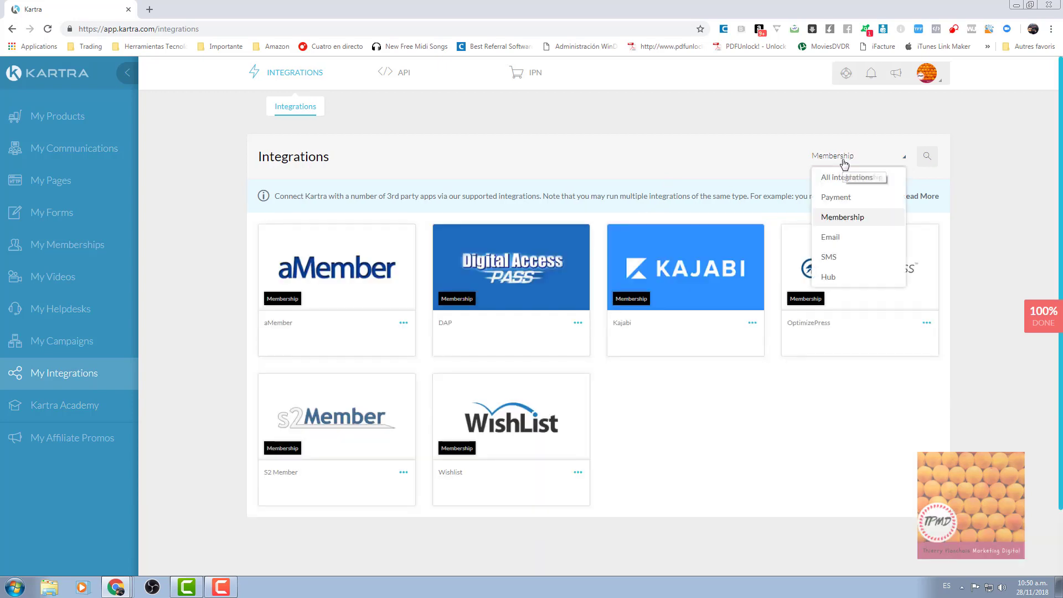
{"action": "left_click", "coordinate": [830, 258]}
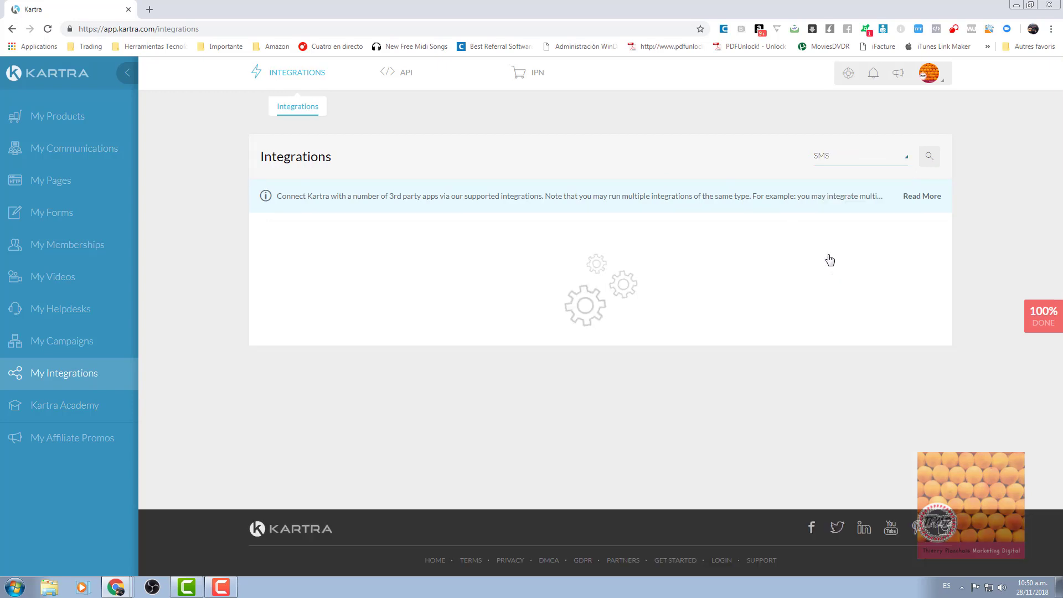
{"action": "left_click", "coordinate": [842, 166]}
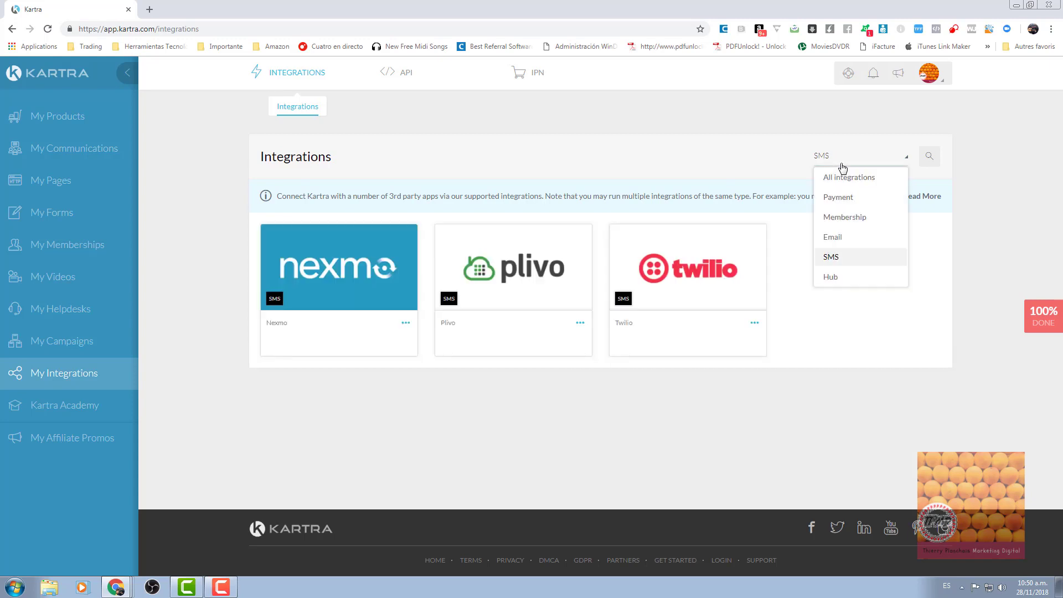
{"action": "left_click", "coordinate": [834, 280]}
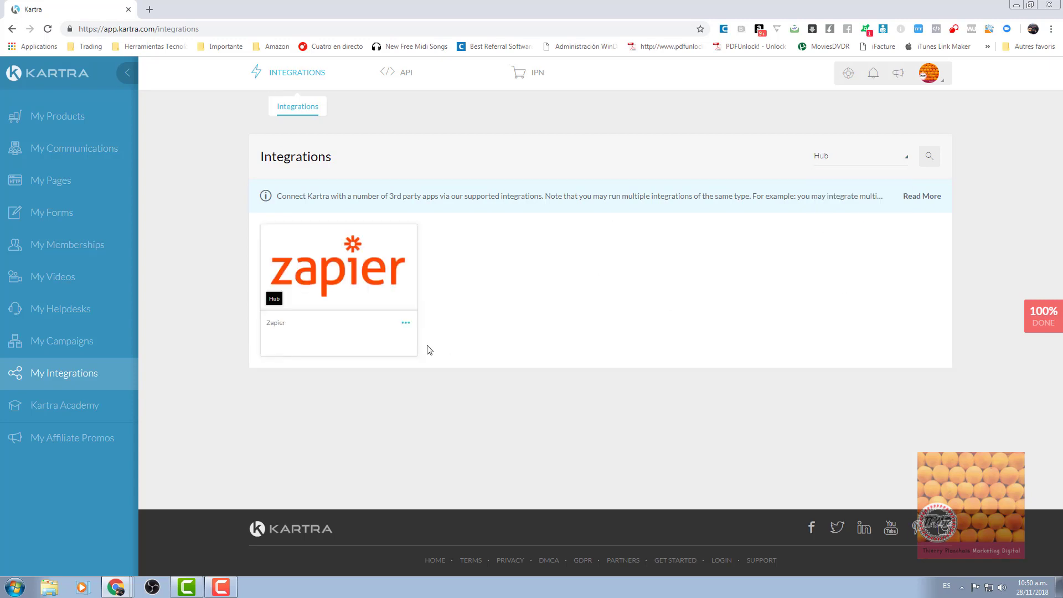
{"action": "left_click", "coordinate": [820, 165]}
{"action": "left_click", "coordinate": [830, 177]}
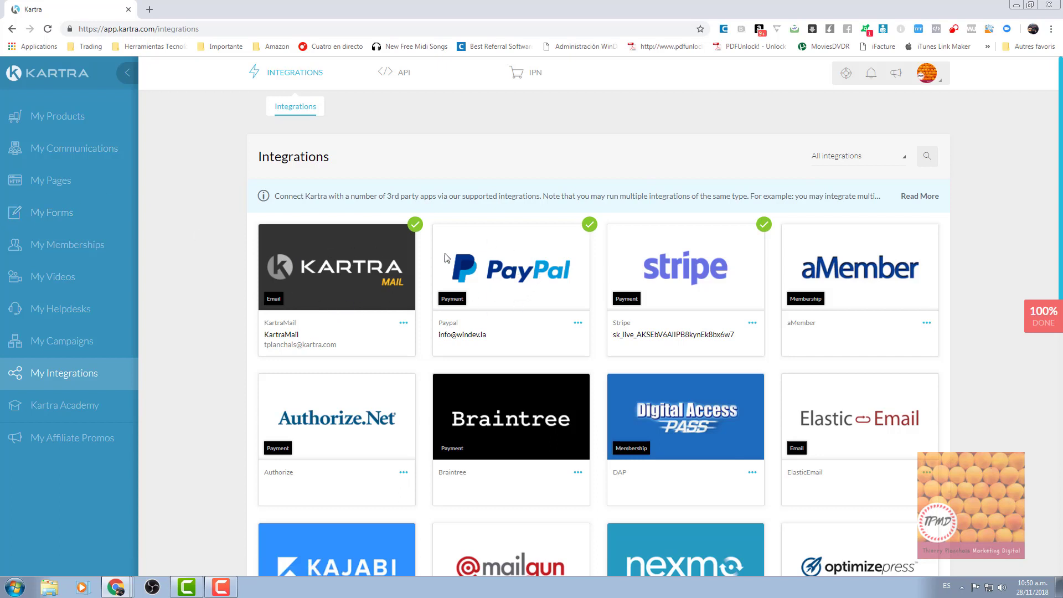
Step: Examine the full list of available integrations, from KartraMail and the payment gateways down to Zapier
{"action": "scroll", "coordinate": [657, 293], "scroll_direction": "down", "scroll_amount": 3}
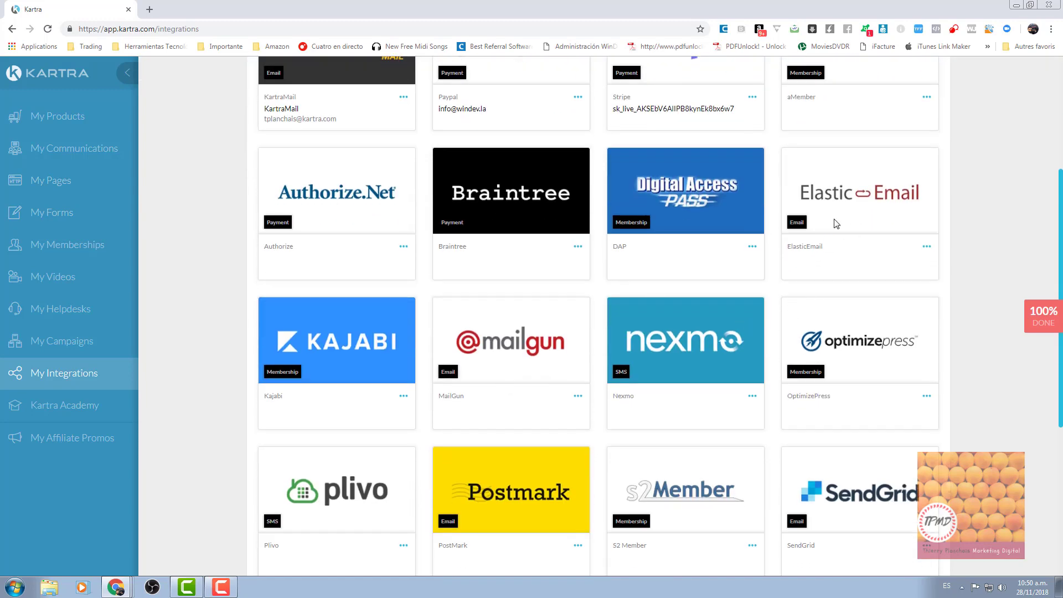
{"action": "scroll", "coordinate": [836, 224], "scroll_direction": "down", "scroll_amount": 5}
{"action": "scroll", "coordinate": [837, 224], "scroll_direction": "up", "scroll_amount": 10}
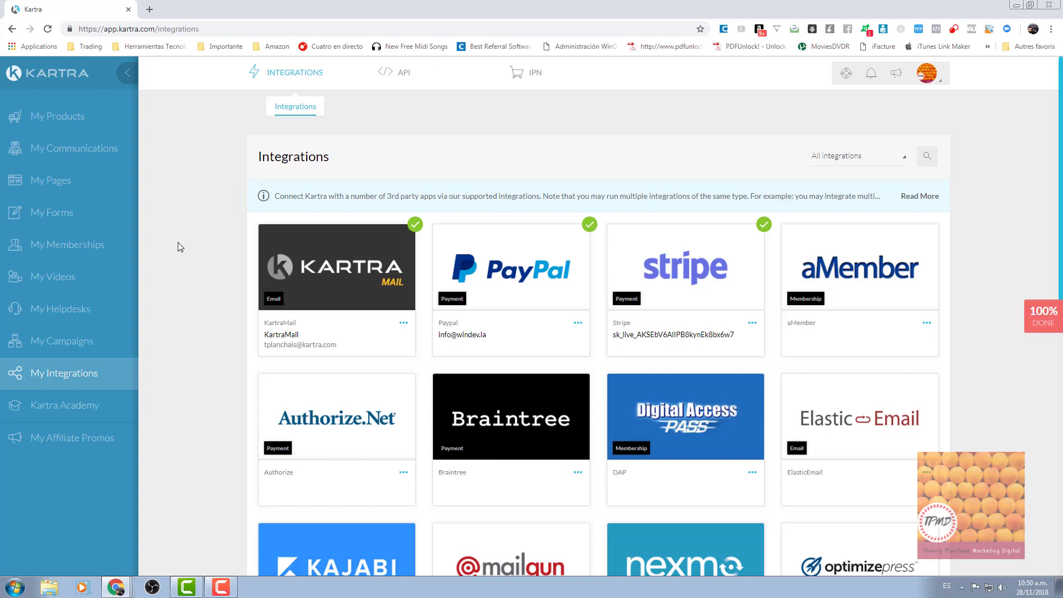
{"action": "scroll", "coordinate": [202, 251], "scroll_direction": "down", "scroll_amount": 7}
{"action": "scroll", "coordinate": [202, 252], "scroll_direction": "up", "scroll_amount": 7}
{"action": "mouse_move", "coordinate": [400, 81]}
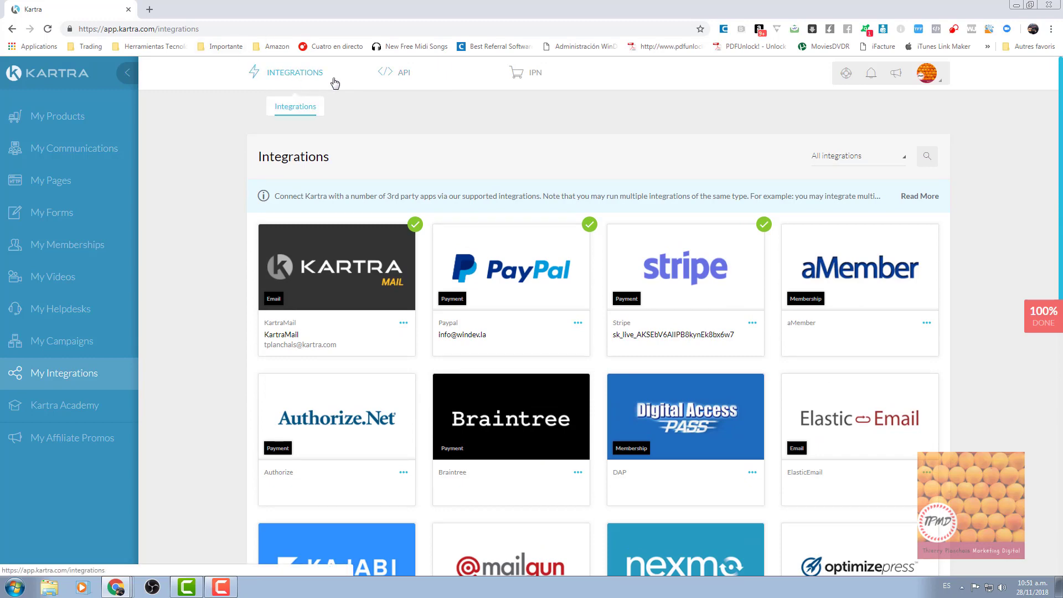
{"action": "scroll", "coordinate": [473, 172], "scroll_direction": "down", "scroll_amount": 5}
{"action": "scroll", "coordinate": [707, 468], "scroll_direction": "down", "scroll_amount": 5}
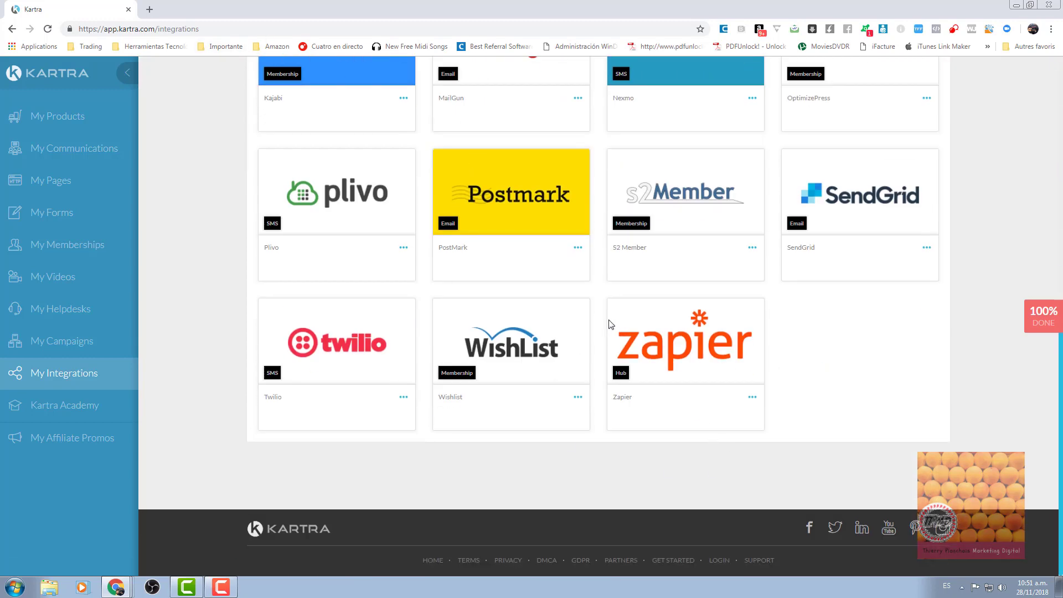
{"action": "scroll", "coordinate": [401, 277], "scroll_direction": "up", "scroll_amount": 7}
{"action": "scroll", "coordinate": [401, 277], "scroll_direction": "up", "scroll_amount": 3}
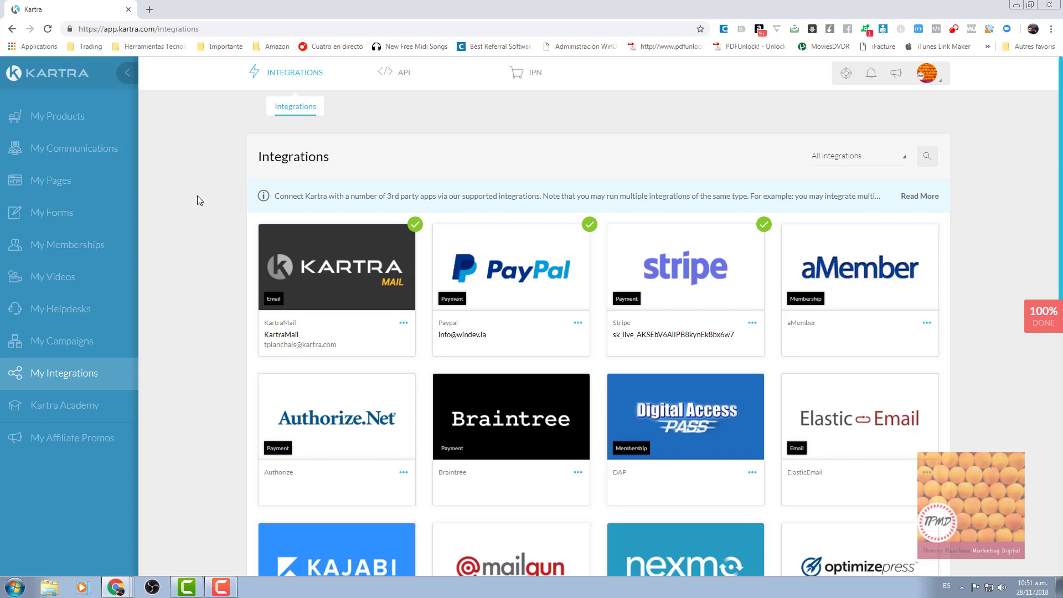
Step: View the Kartra Academy enrolment page and return to the main Kartra account
{"action": "left_click", "coordinate": [63, 411]}
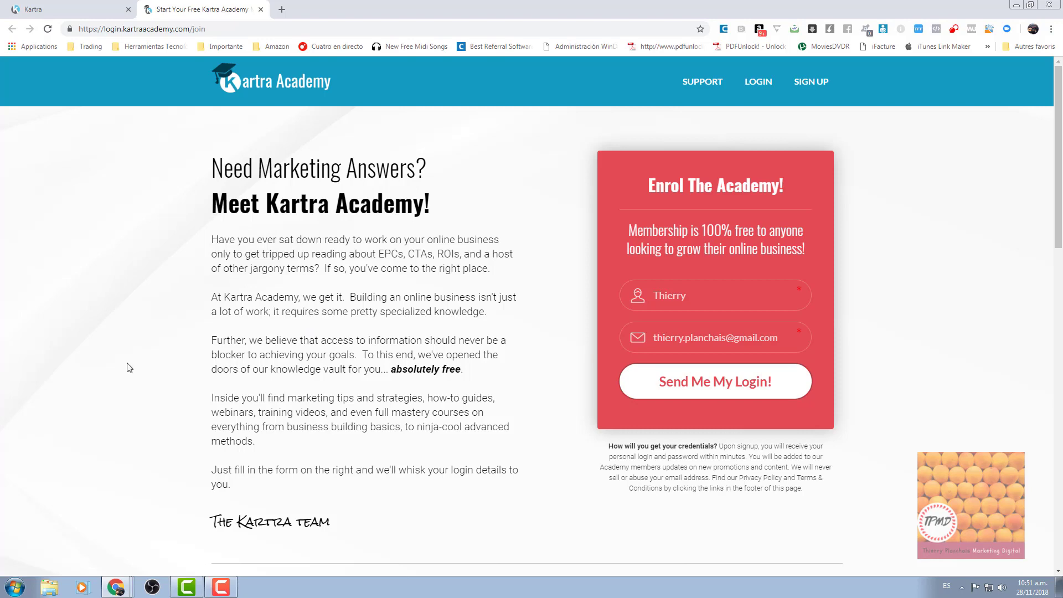
{"action": "left_click", "coordinate": [71, 9]}
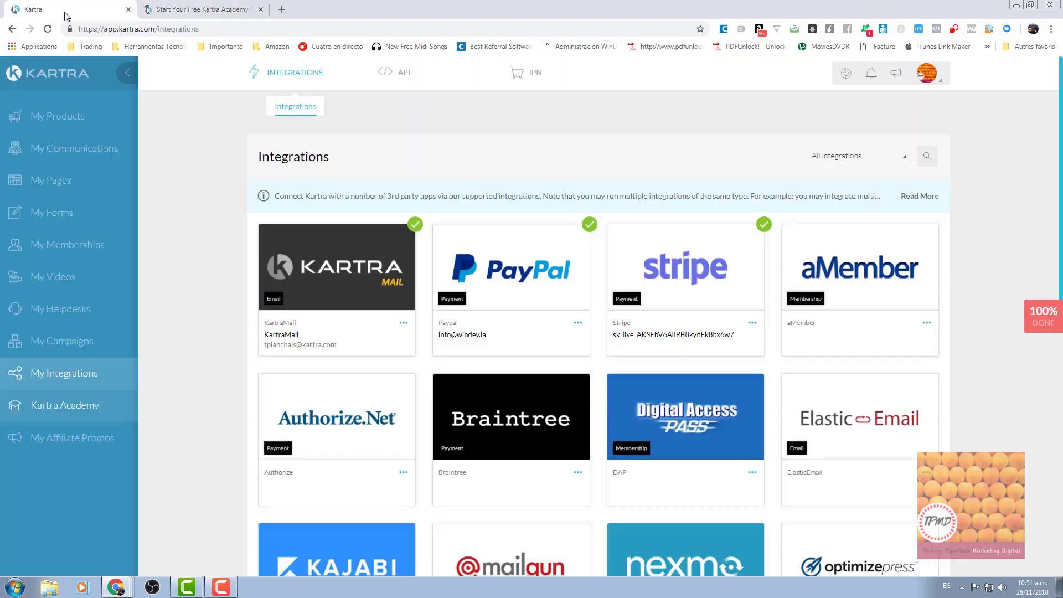
Step: Review the affiliate promotions and the affiliate earnings by product, and go back to the products section
{"action": "left_click", "coordinate": [80, 441]}
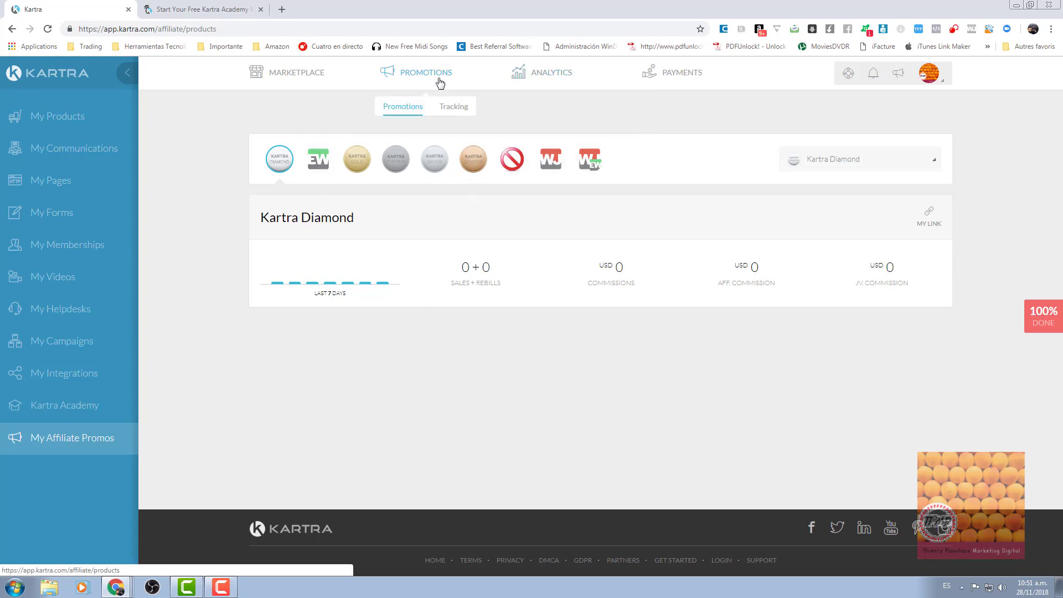
{"action": "left_click", "coordinate": [653, 79]}
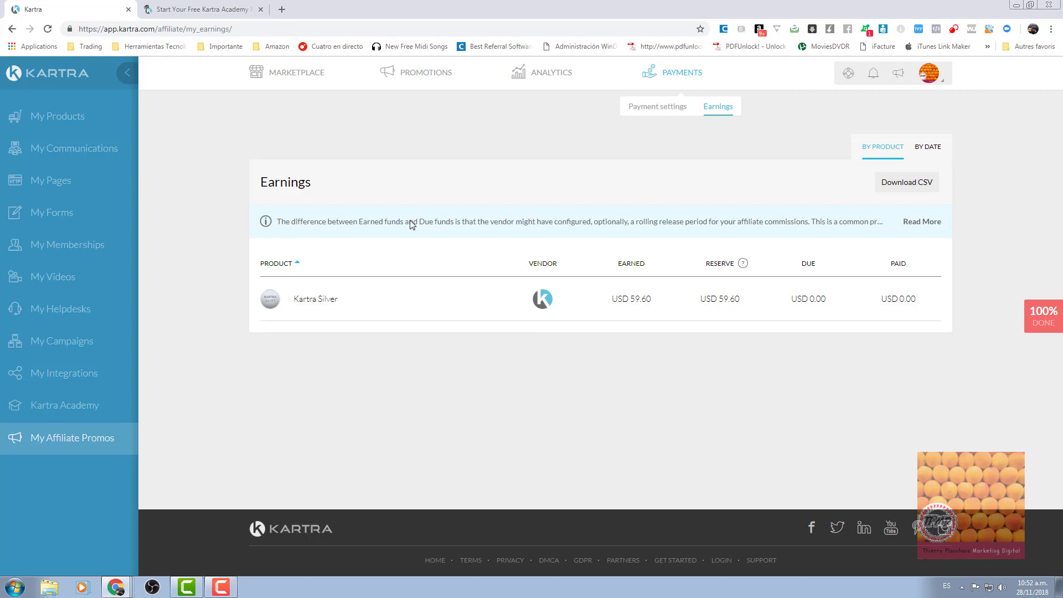
{"action": "left_click", "coordinate": [46, 123]}
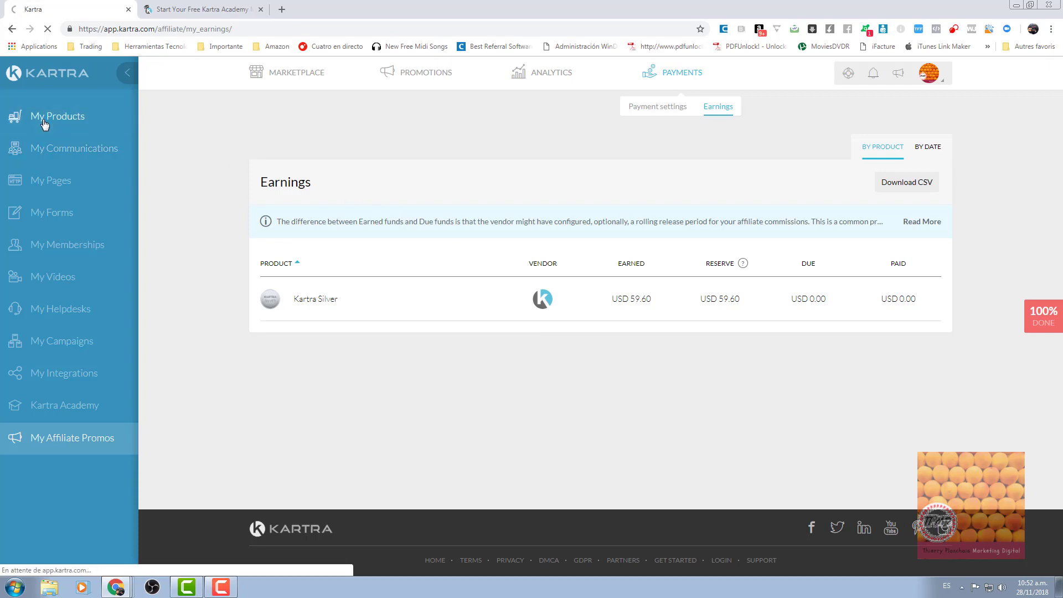